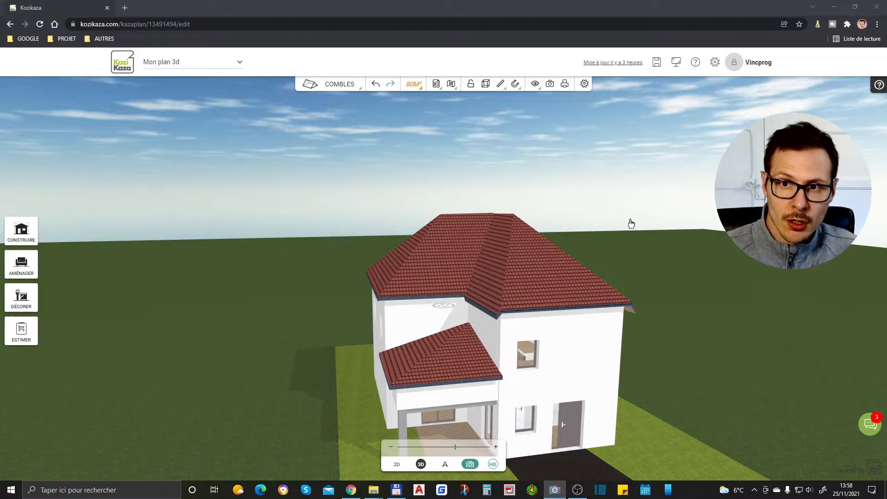
Switch the plan editor to full-screen display and examine the house and its roofs from all sides
left_click(677, 64)
mouse_move(568, 375)
left_mouse_down()
mouse_move(568, 328)
mouse_move(580, 351)
mouse_move(576, 382)
left_mouse_up()
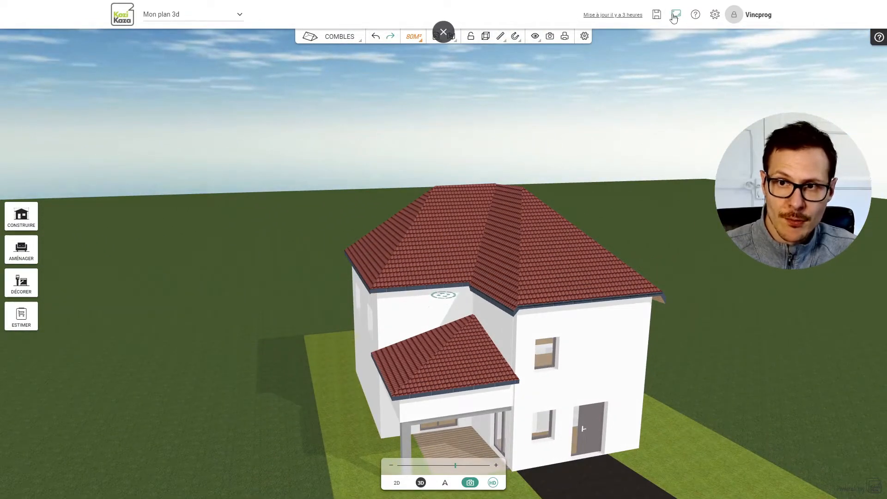
left_click_drag(689, 396, 392, 378)
left_click_drag(697, 330, 380, 360)
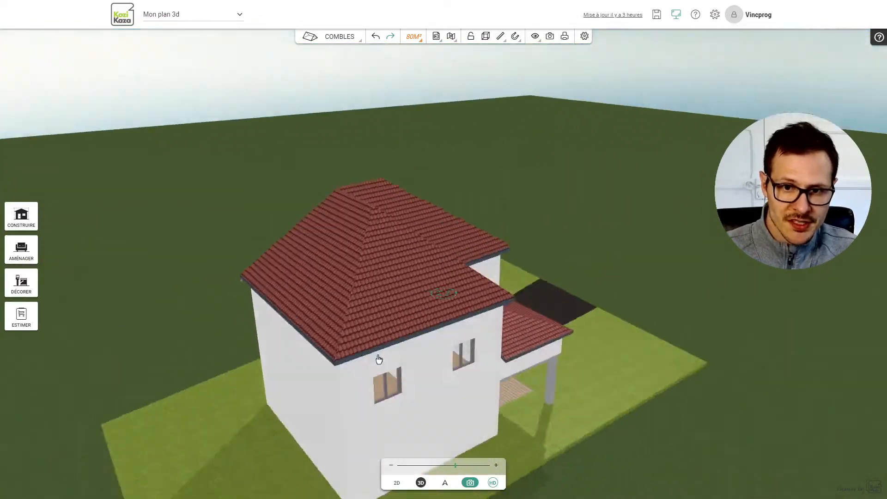
left_click_drag(768, 278, 497, 278)
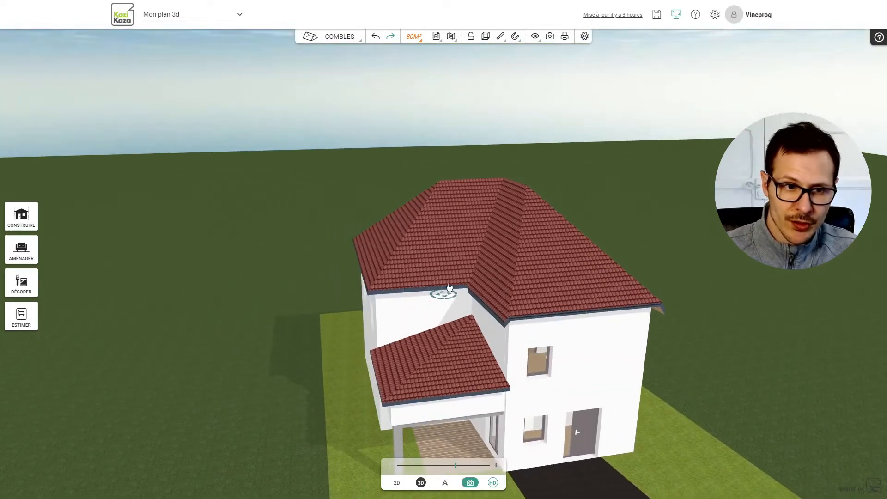
Show the 1ER ÉTAGE level in 2D and check the thickness and height settings of the veranda's north wall
left_click(21, 215)
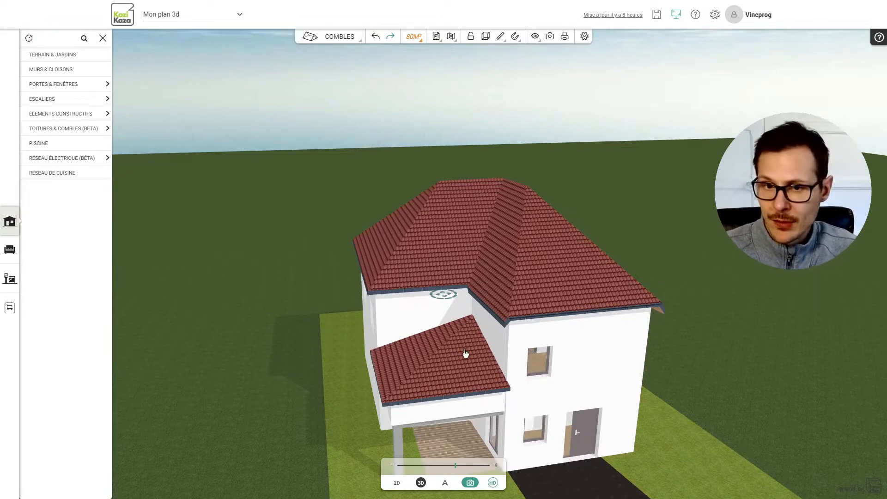
left_click(335, 37)
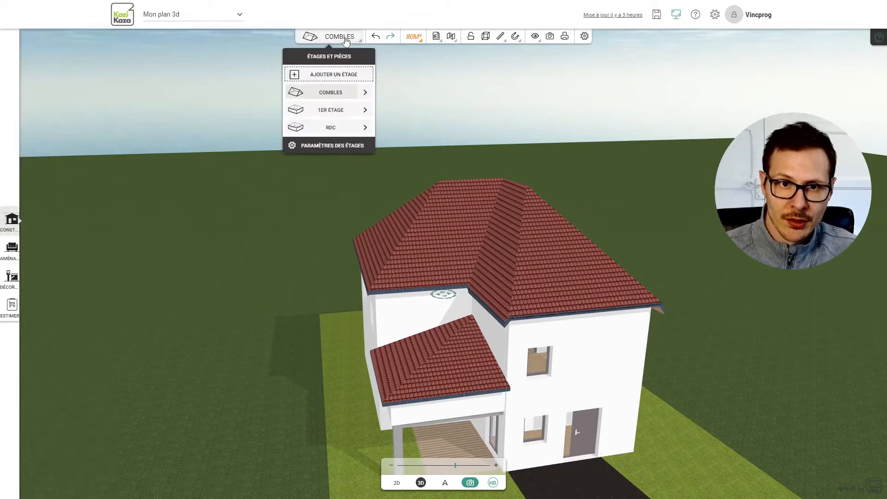
left_click(340, 112)
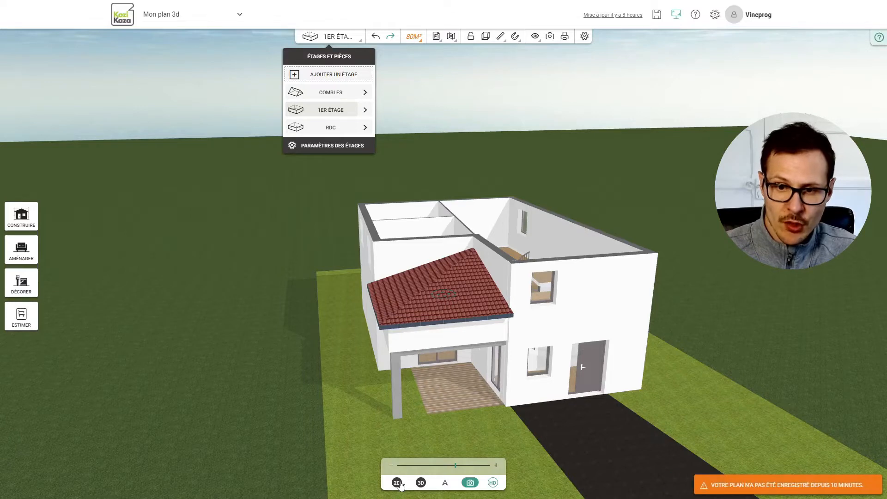
left_click(396, 482)
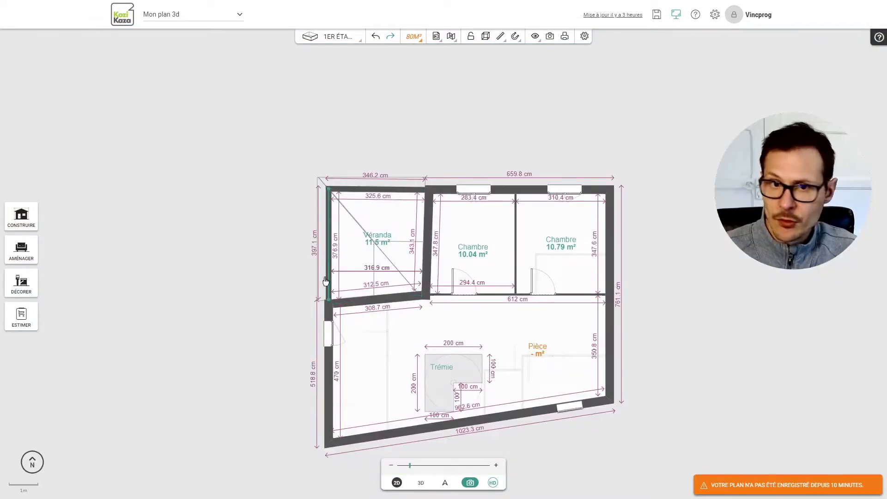
left_click(373, 189)
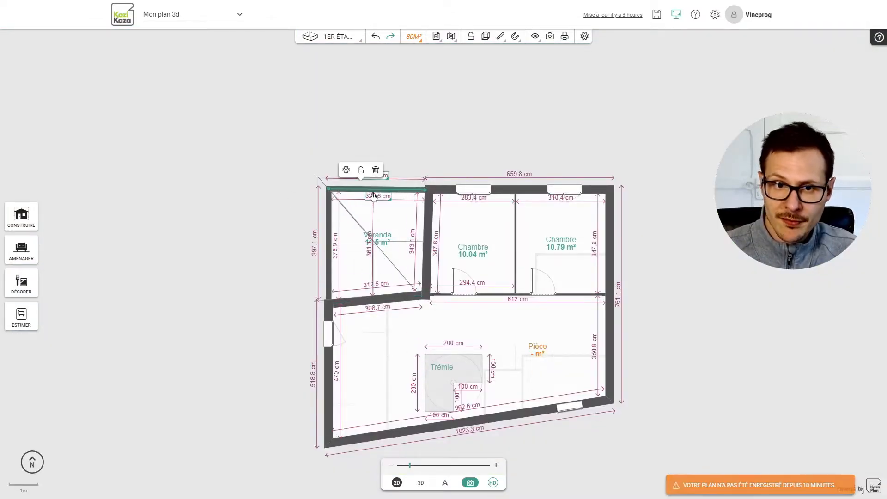
left_click(346, 170)
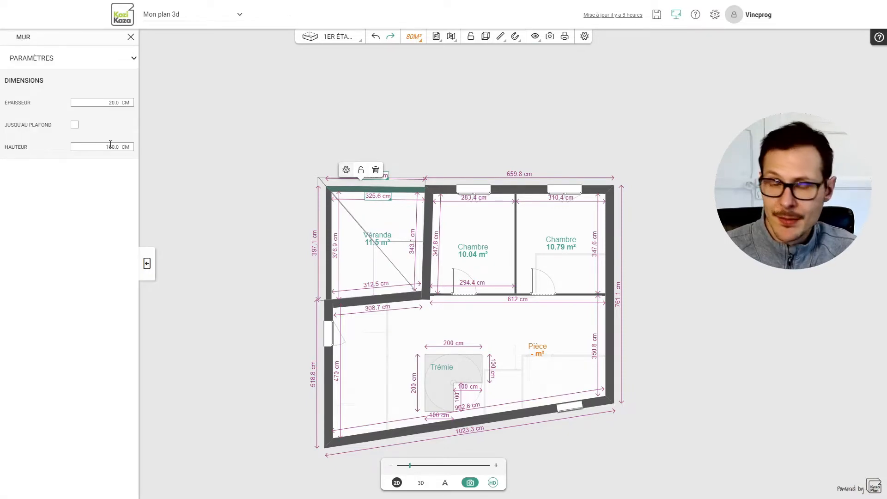
left_click(404, 142)
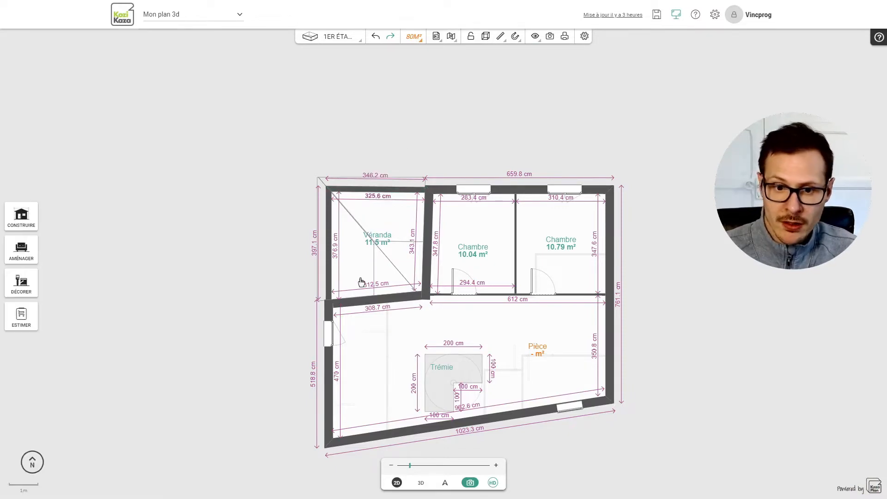
Return to the 3D view and make COMBLES the active level
left_click(420, 482)
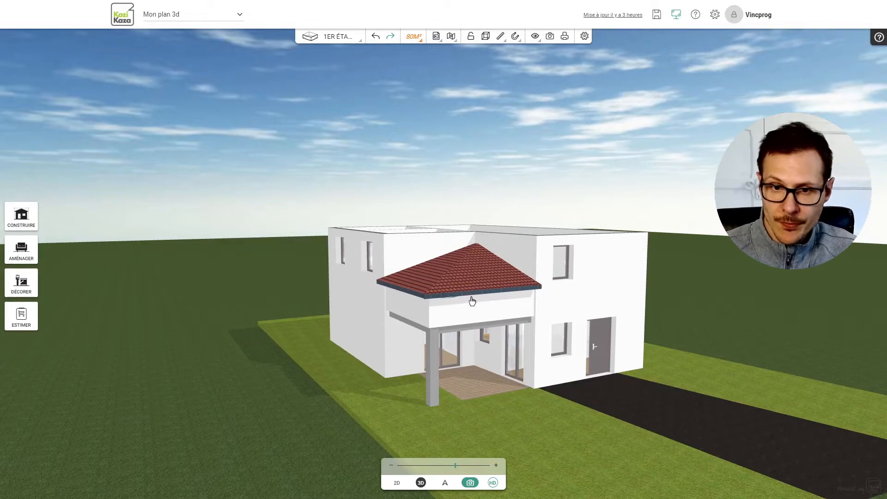
left_click_drag(573, 282, 546, 306)
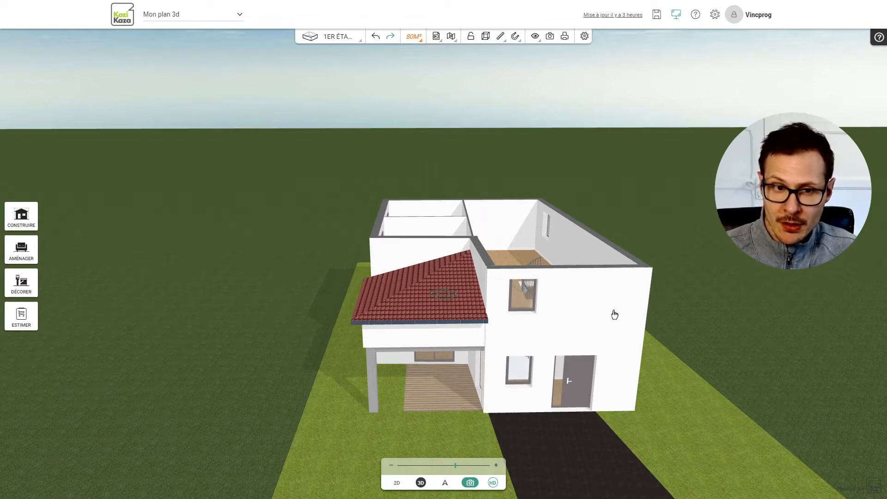
left_click(339, 37)
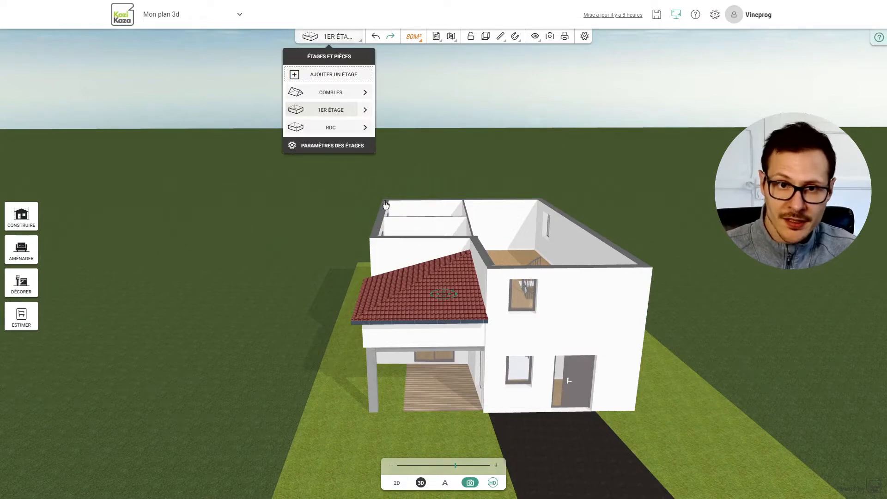
left_click(335, 93)
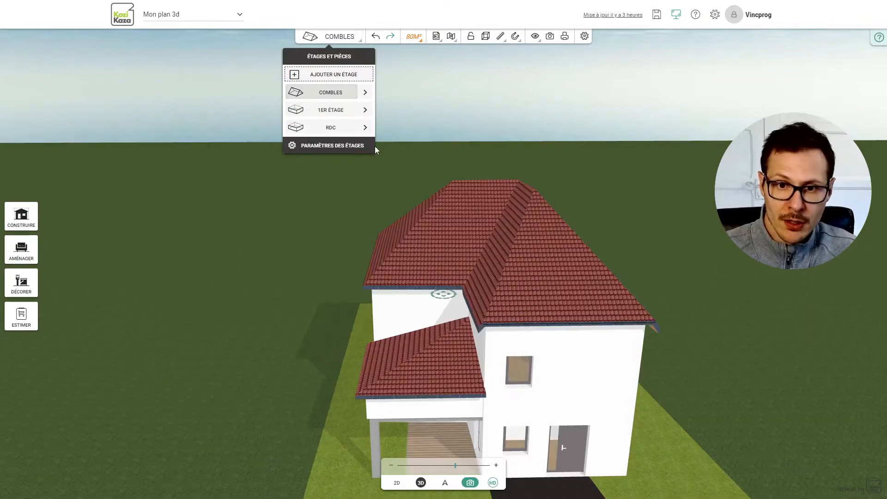
left_click_drag(621, 353, 578, 331)
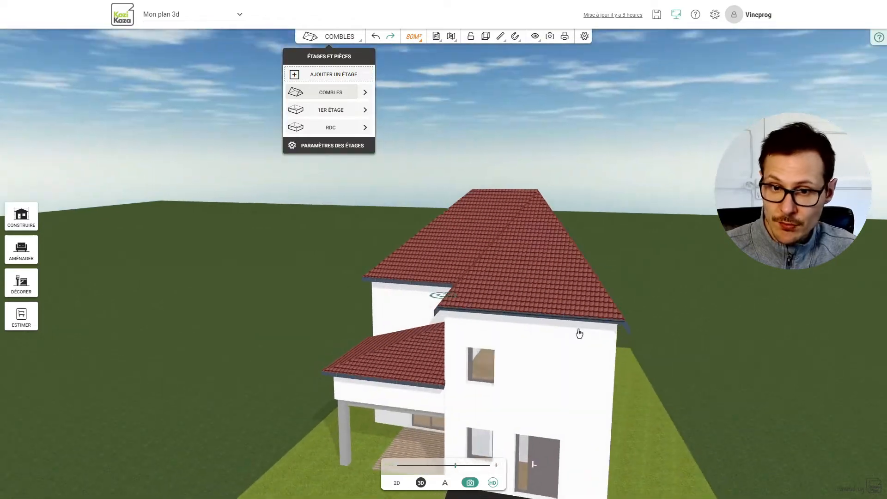
Create a flat roof over the COMBLES level with a 30 cm high, 20 cm thick parapet and a 40 cm slab, and view it in 3D
left_click(32, 219)
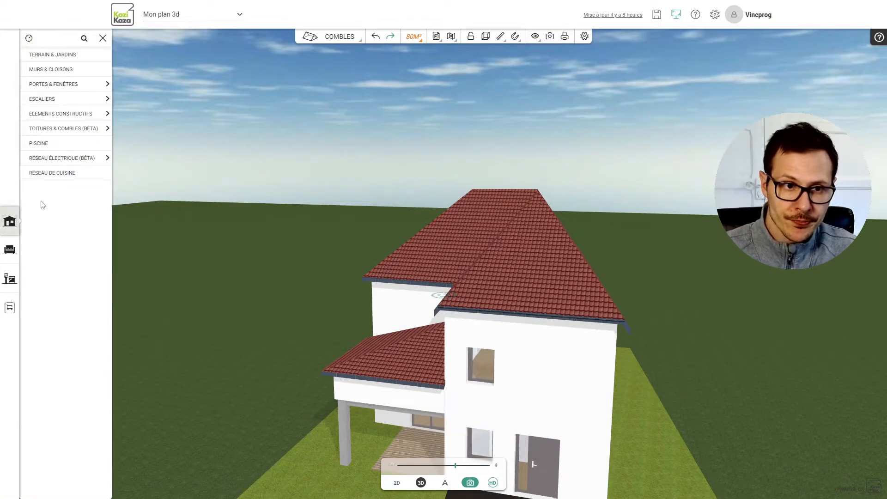
left_click(46, 129)
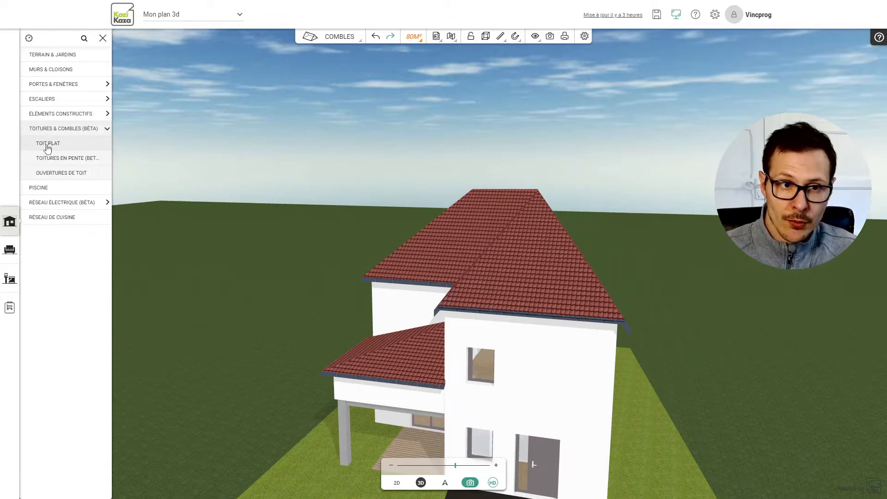
left_click(52, 143)
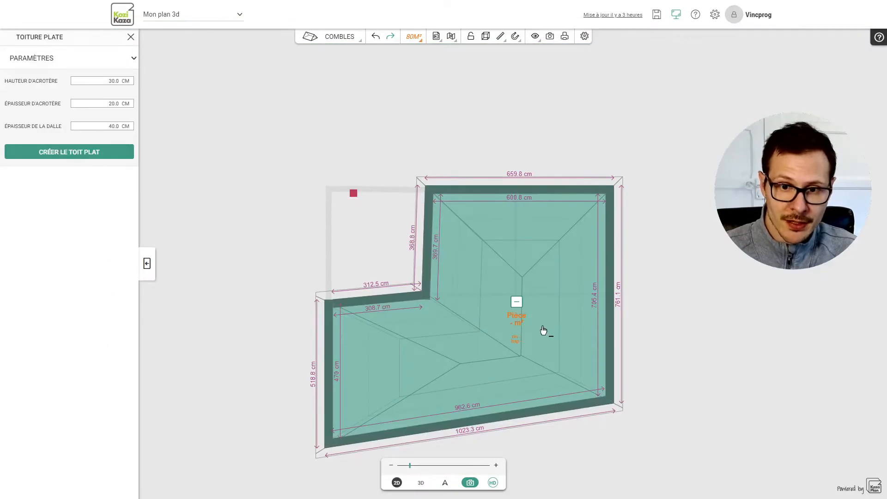
left_click(94, 155)
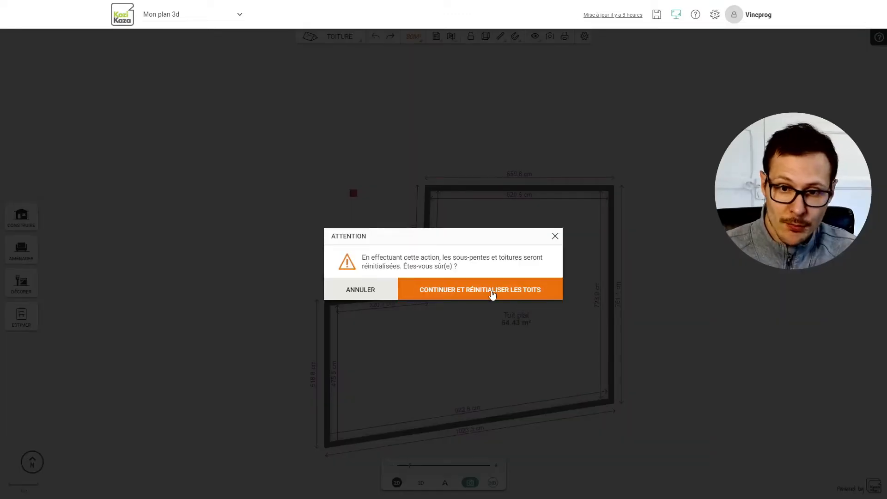
left_click(492, 294)
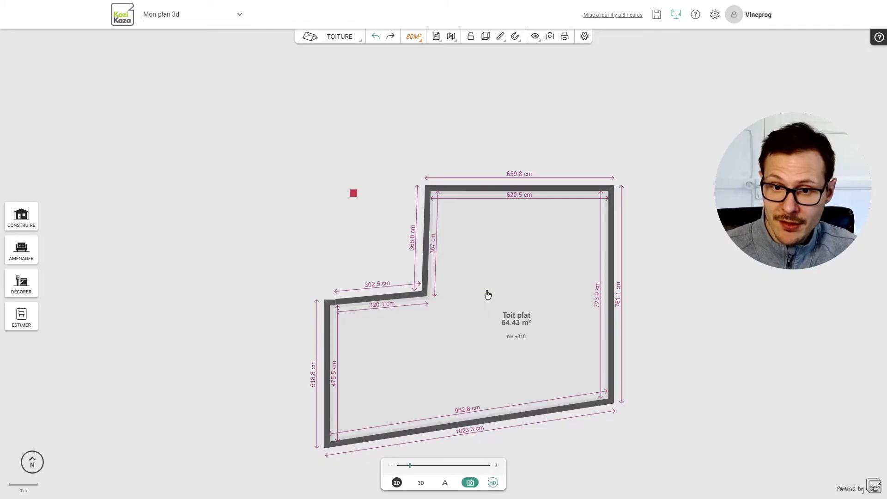
left_click(421, 483)
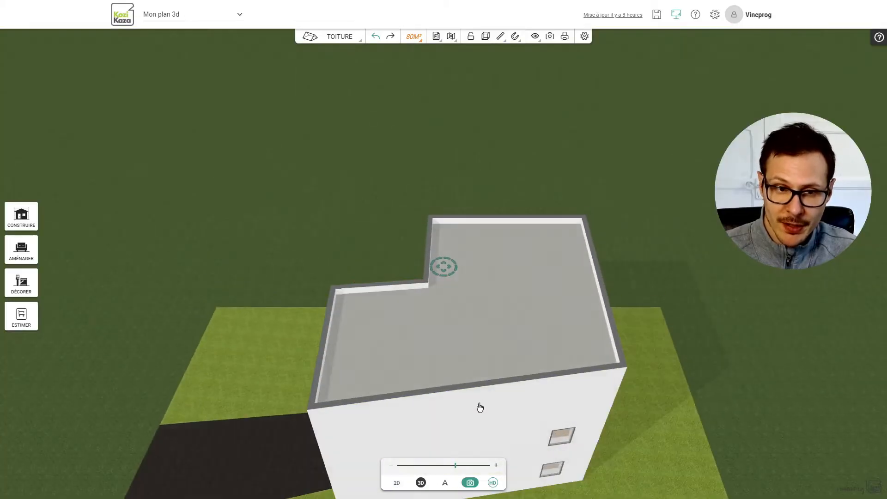
left_click_drag(445, 376, 579, 303)
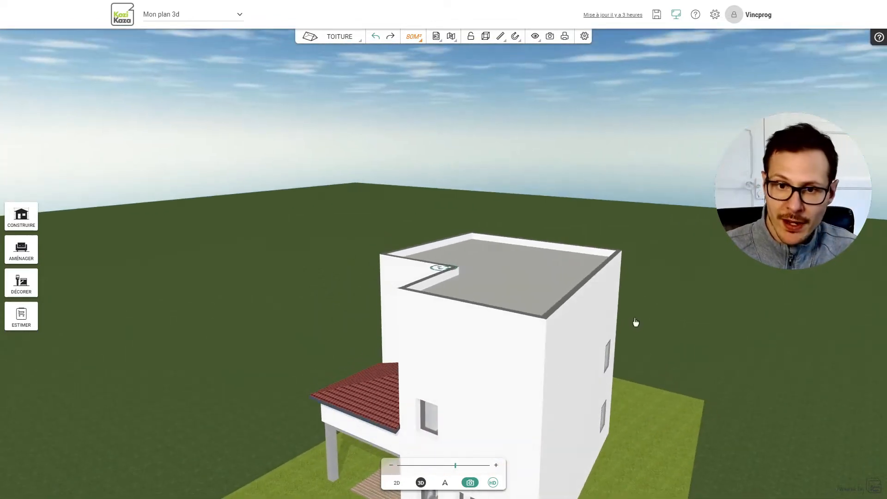
Undo the creation of the flat roof on the house
key("ctrl+z")
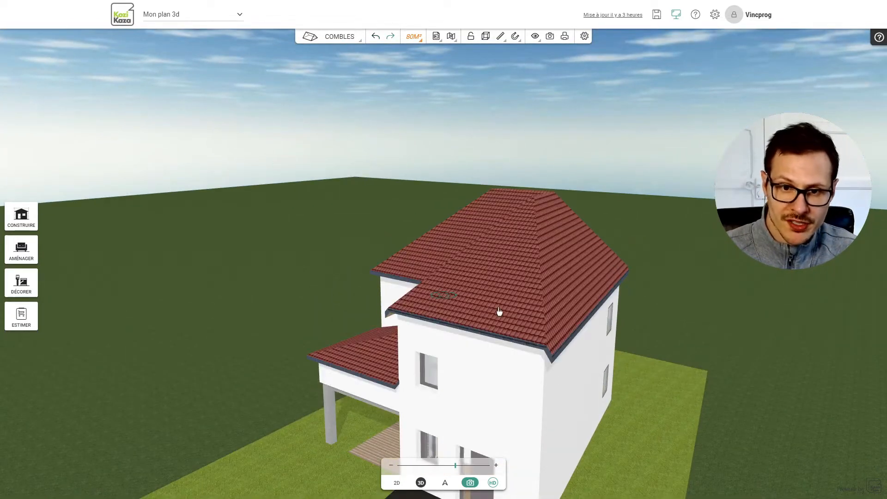
left_click_drag(411, 376, 536, 292)
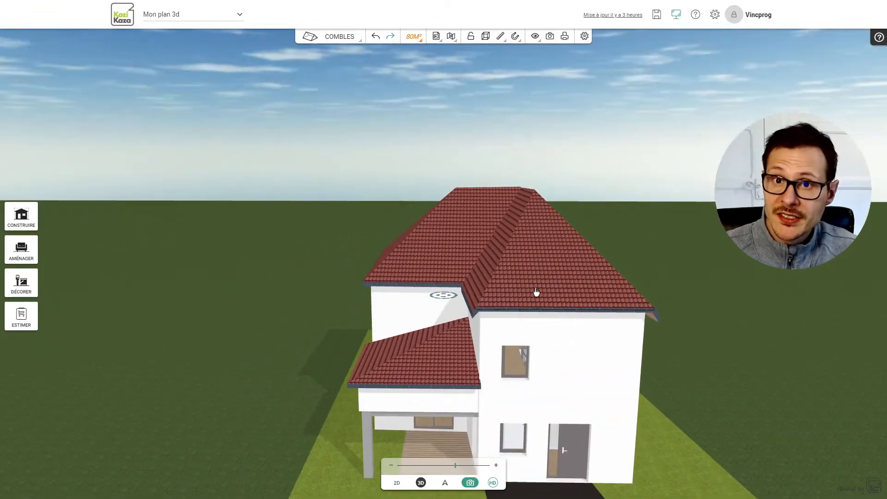
left_click(329, 37)
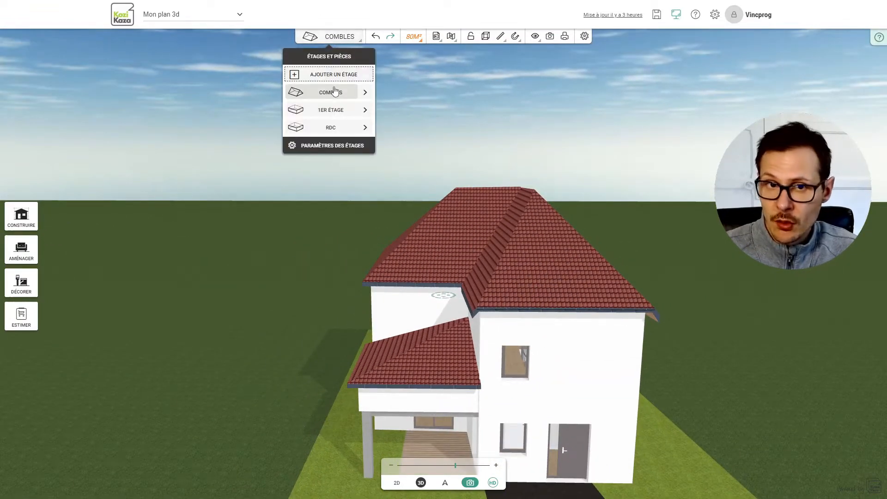
left_click(184, 147)
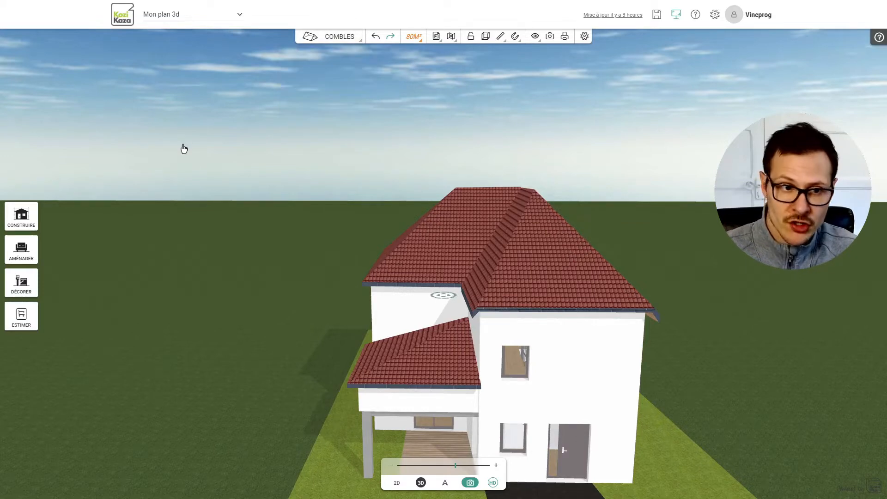
Start the sloped roof tool (TOITURES EN PENTE) for the COMBLES level and skip its introductory tutorial
left_click(17, 225)
left_click(50, 127)
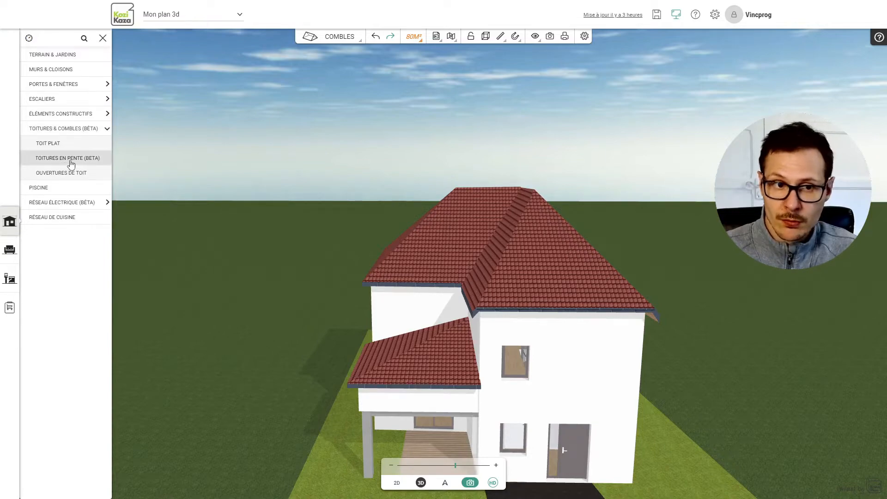
left_click(69, 159)
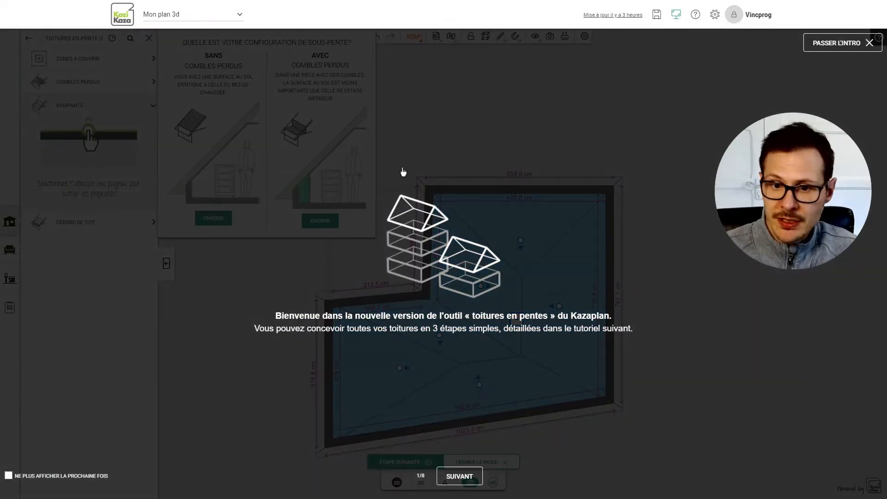
left_click(467, 476)
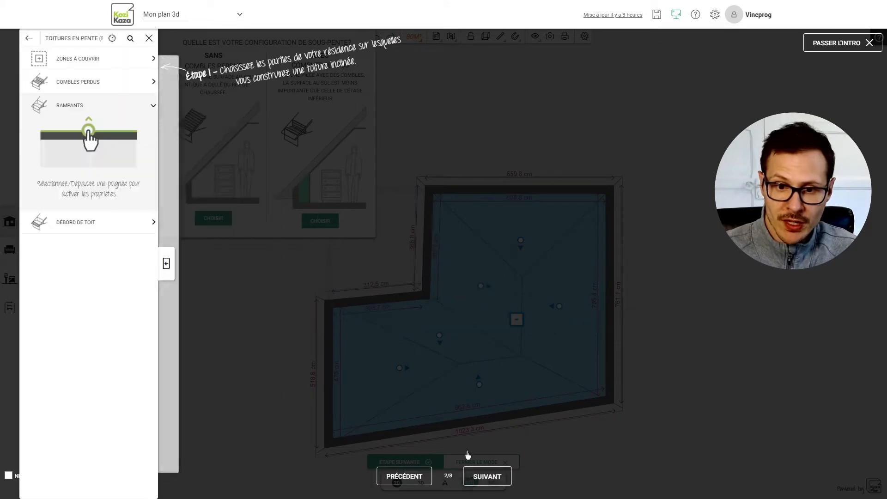
left_click(487, 476)
left_click(488, 476)
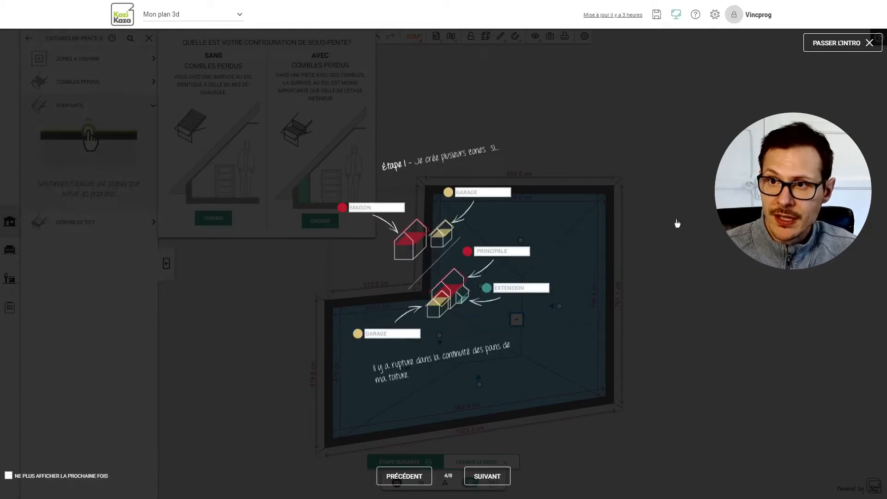
left_click(850, 52)
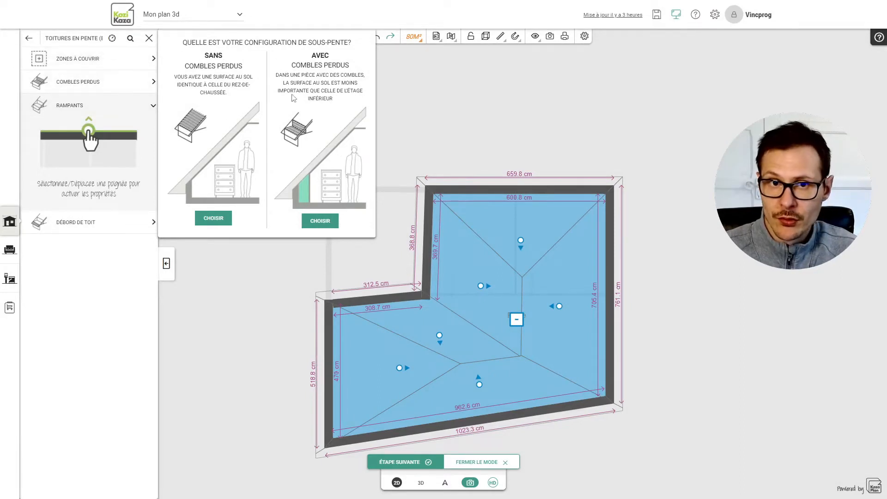
Choose the configuration with combles perdus and remove the room from ZONE 1, resetting its existing roofs
left_click(331, 219)
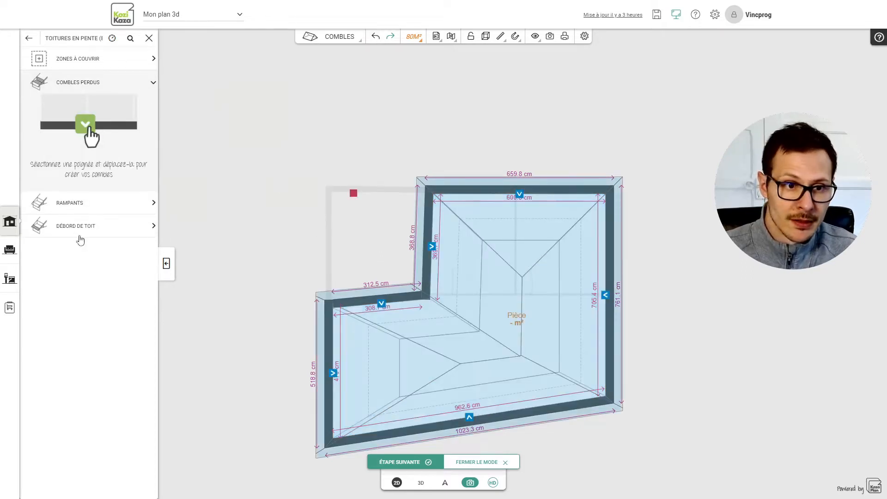
left_click(91, 60)
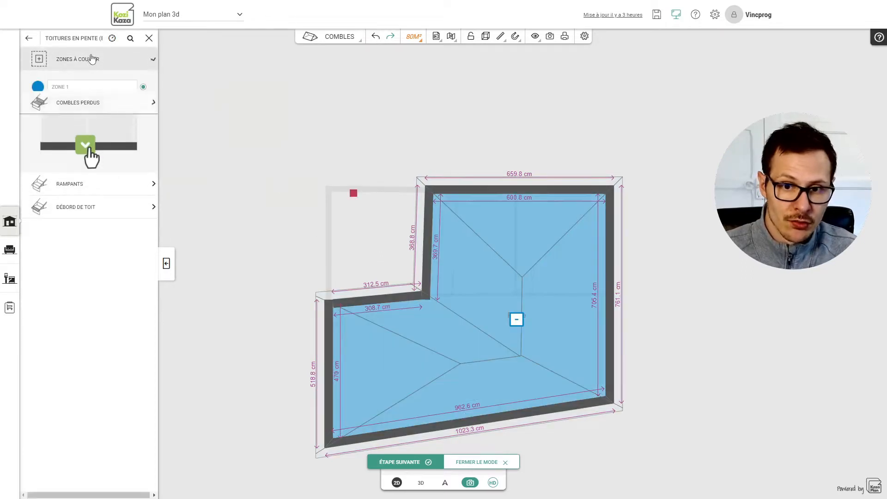
left_click(516, 321)
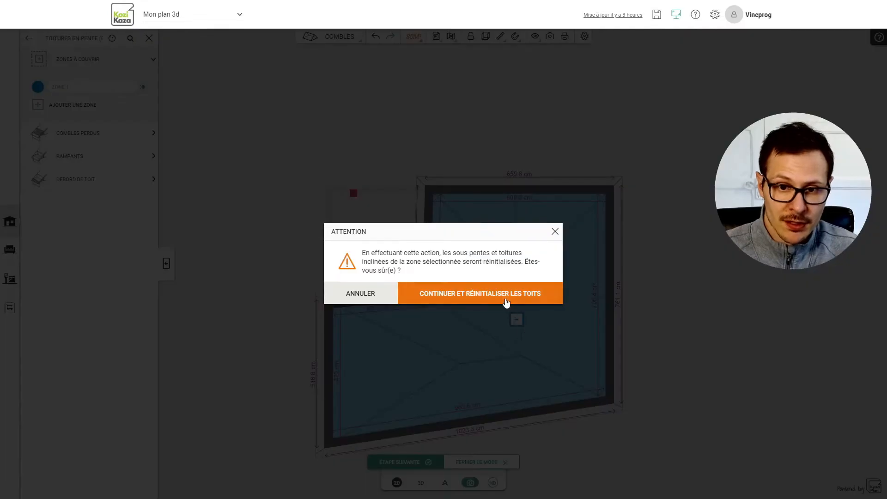
left_click(477, 301)
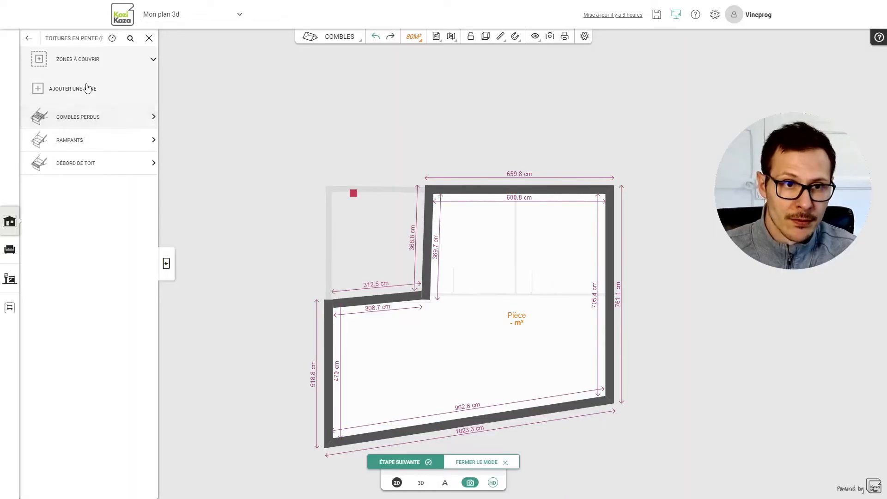
Add a new zone to cover and assign the main room of the COMBLES level to it
left_click(46, 88)
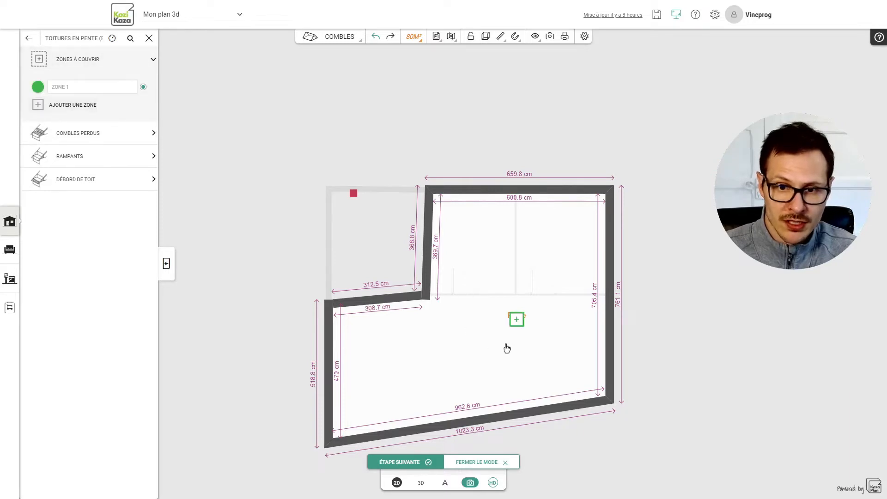
left_click(519, 320)
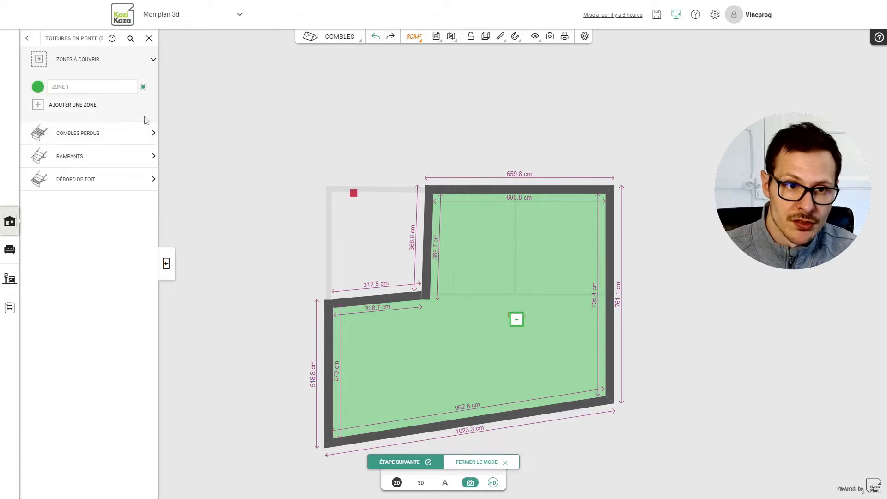
Create rampants from the 368.8, 659.8, 518.8 and 1023.3 cm walls, about 166, 196, 205 and 161 cm deep respectively
left_click(75, 159)
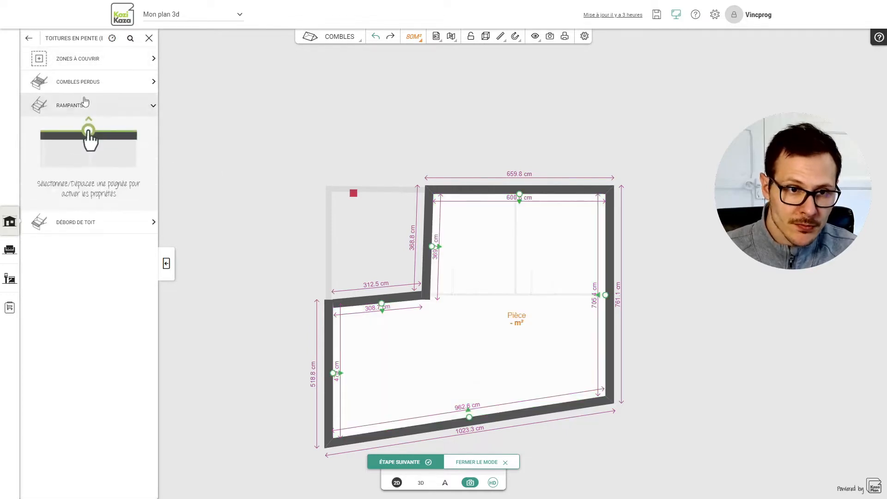
left_click(431, 248)
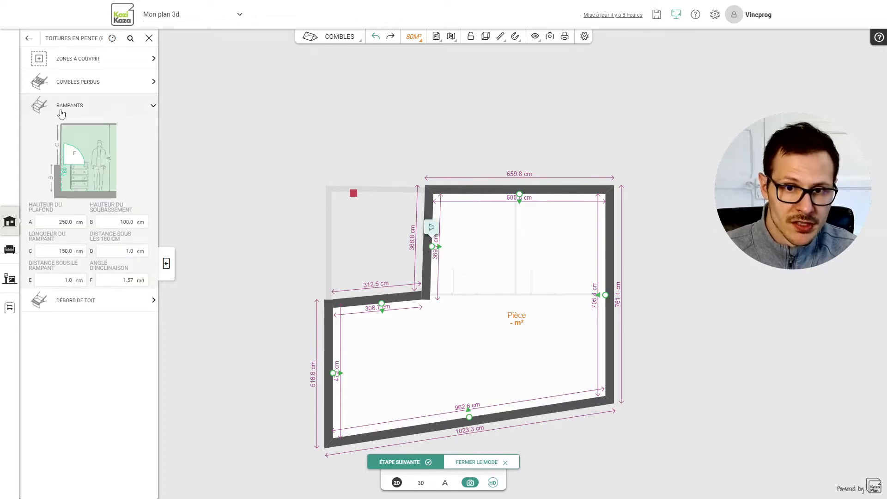
left_click_drag(434, 247, 479, 253)
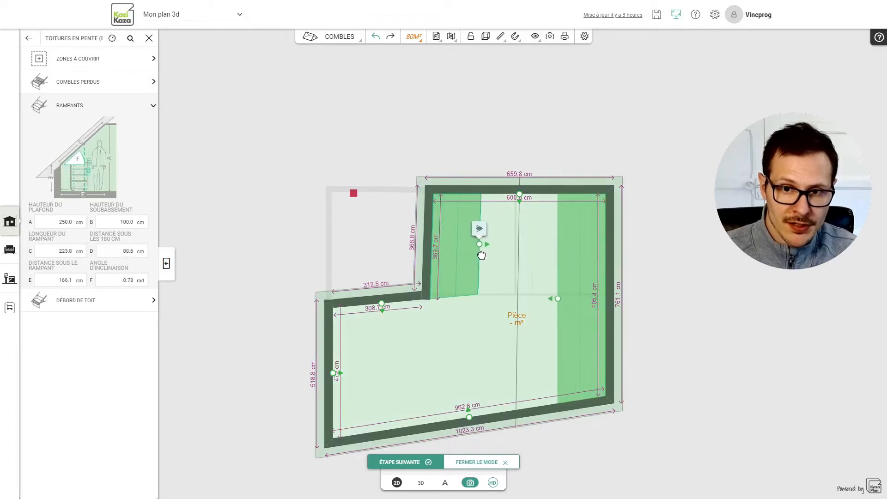
left_click_drag(520, 197, 526, 253)
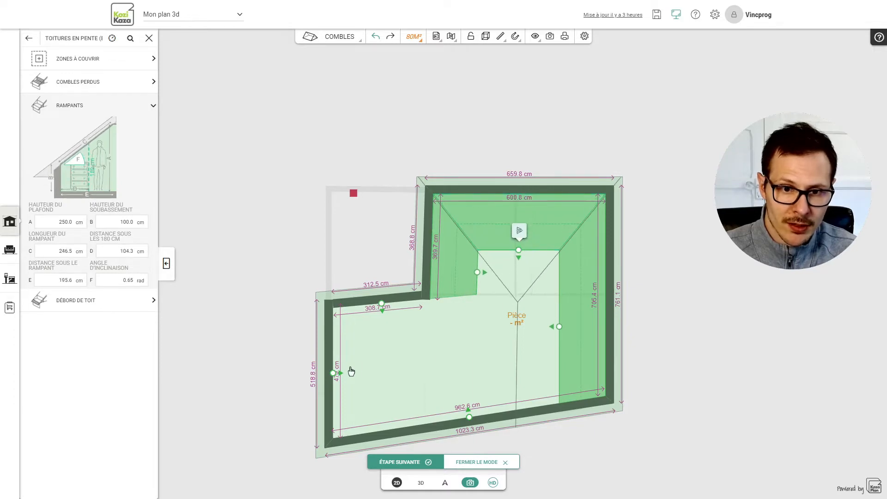
left_click_drag(333, 373, 391, 365)
middle_click_drag(470, 417, 472, 385)
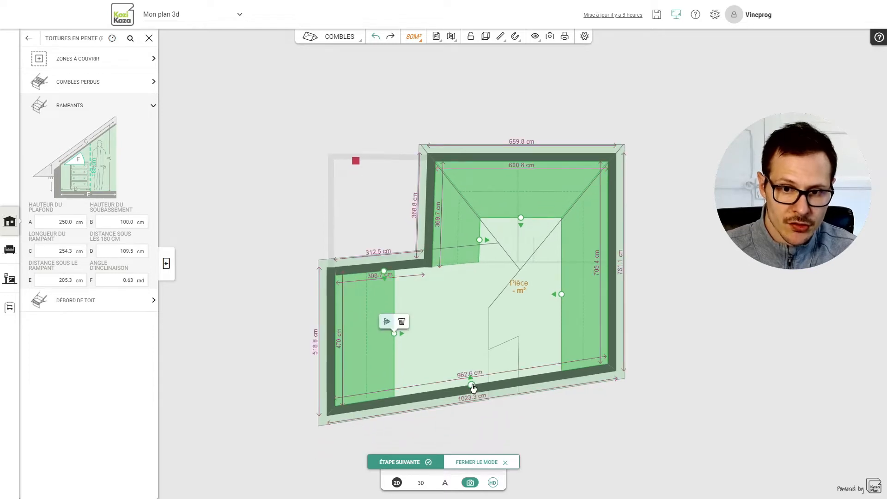
left_click_drag(471, 385, 476, 342)
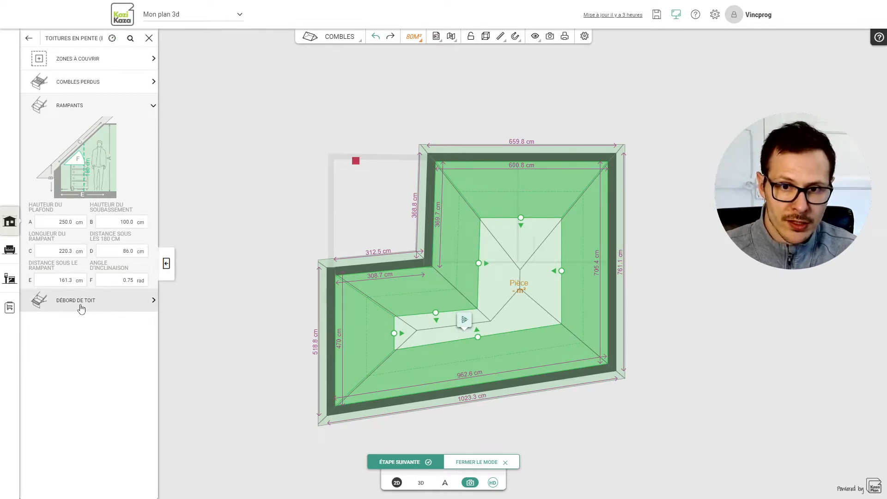
Display the roof overhang outline and examine the new hipped roof in 3D from the veranda side
left_click(82, 305)
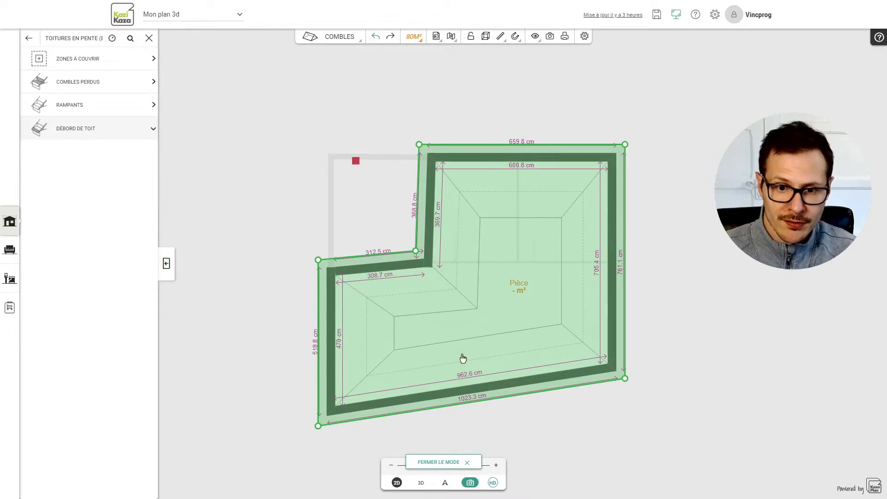
left_click(420, 483)
left_click_drag(295, 372, 435, 280)
left_click_drag(319, 329, 558, 285)
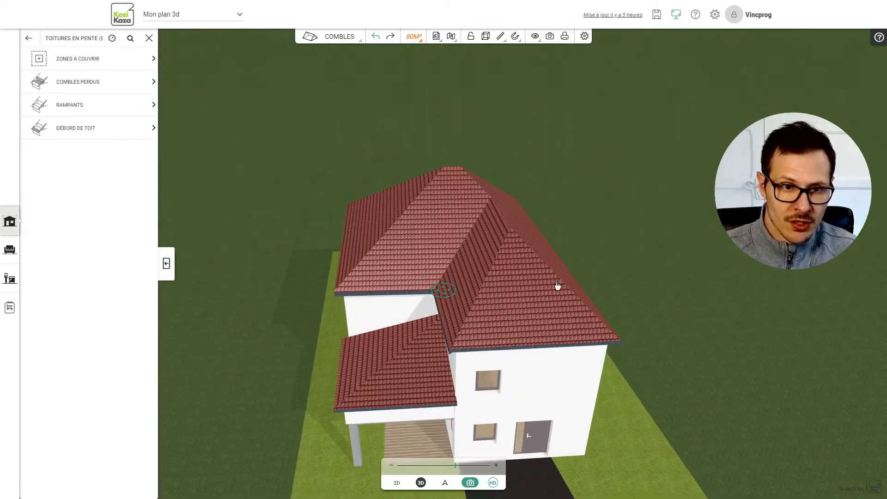
In the 2D plan, deepen the rampants to about 241 cm at the 368.8 cm wall, 176 cm at the 1023.3 cm wall and 220 cm at the 518.8 cm wall
left_click(396, 483)
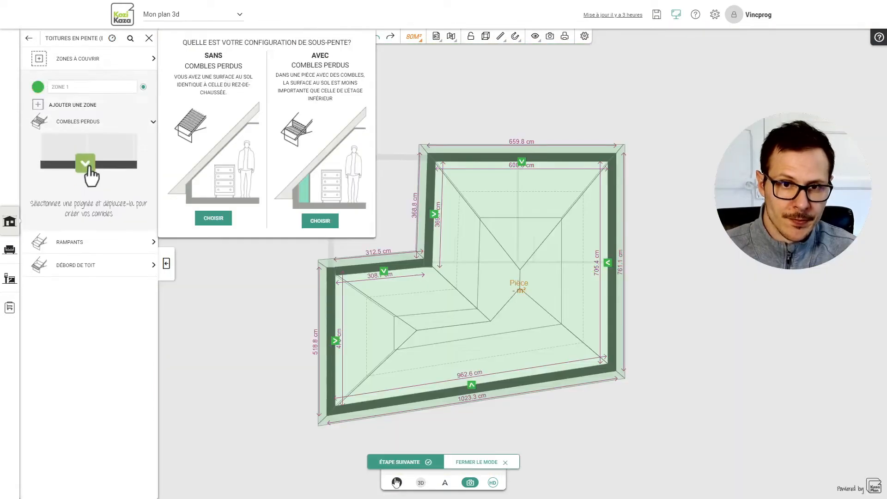
left_click(72, 203)
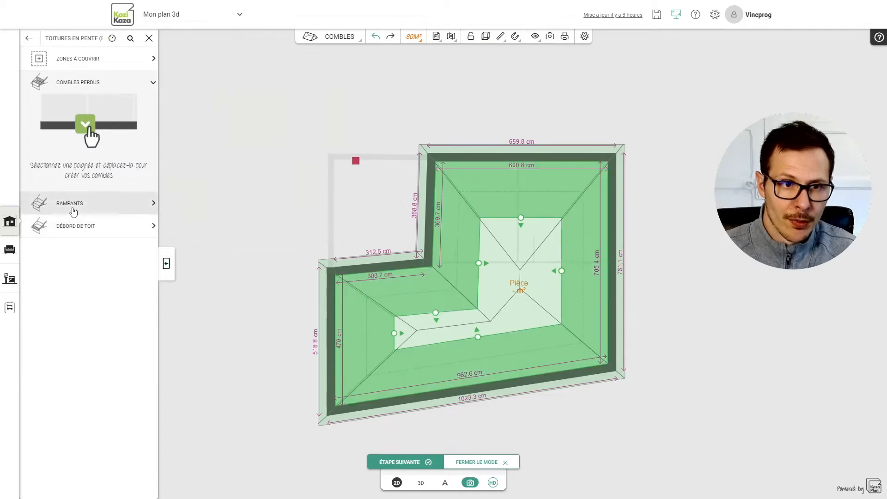
left_click(85, 229)
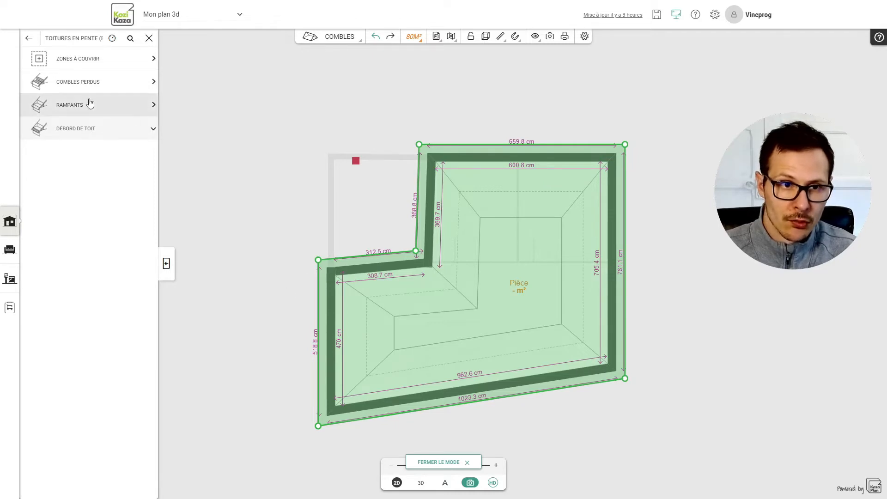
left_click(89, 105)
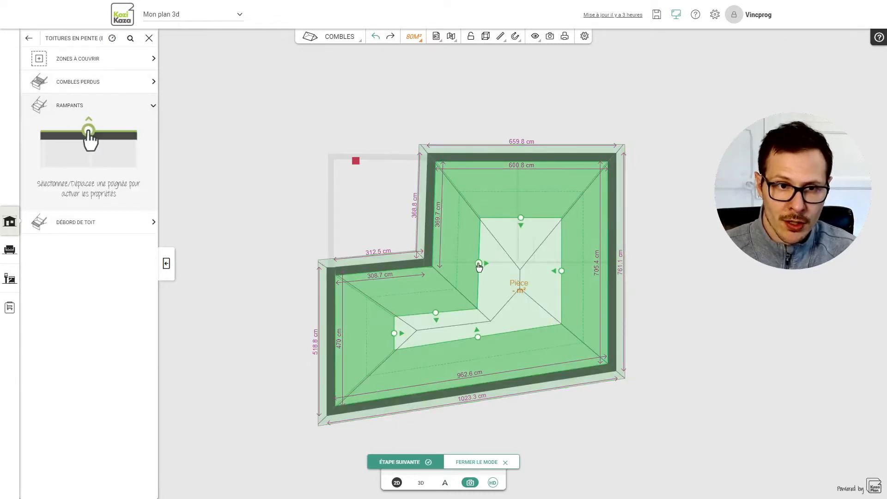
left_click_drag(480, 265, 503, 268)
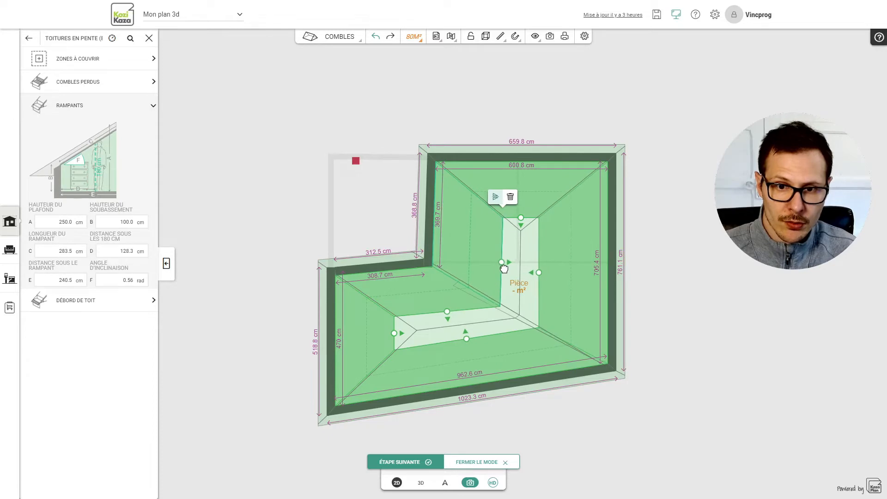
left_click_drag(468, 339, 467, 327)
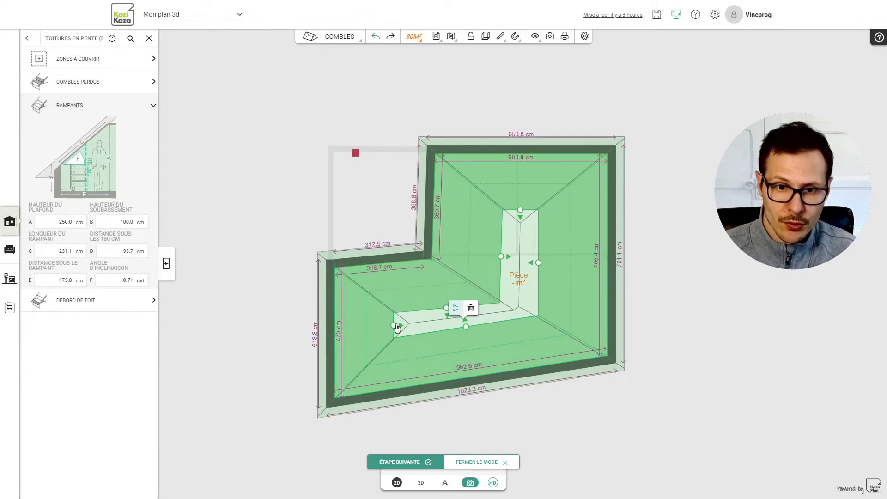
left_click_drag(394, 327, 398, 324)
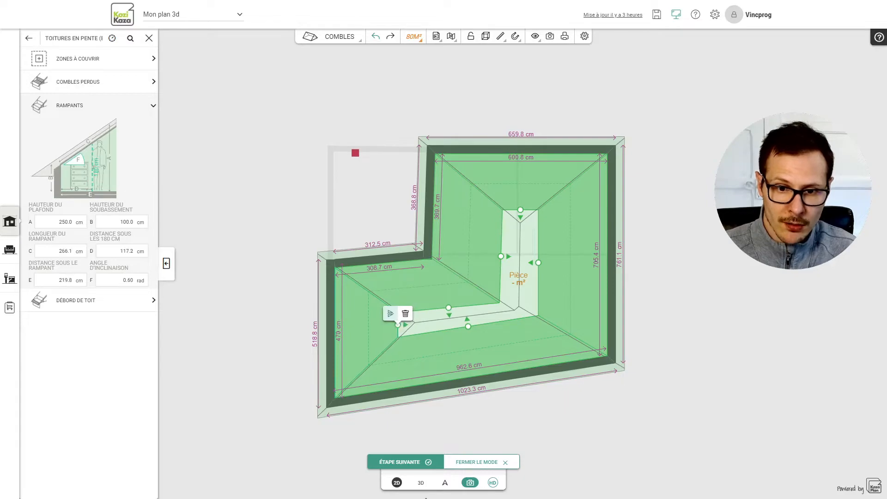
View the house in 3D and examine the adjusted roof slopes from the veranda and entrance sides
left_click(423, 482)
left_click_drag(526, 379, 337, 341)
left_click_drag(566, 344, 411, 345)
left_click_drag(575, 318, 388, 356)
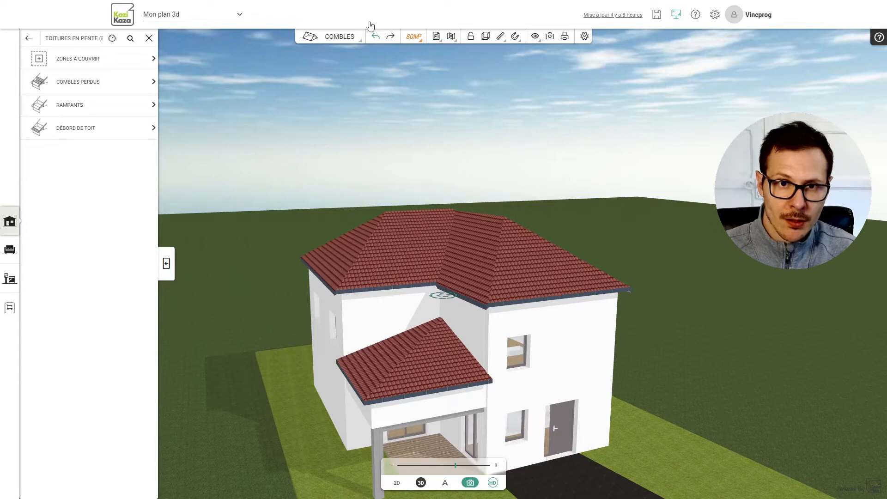
Open the sloped roof tool on the 1ER ÉTAGE level and skip its introduction to examine the veranda's roof zone
left_click(335, 36)
left_click(337, 113)
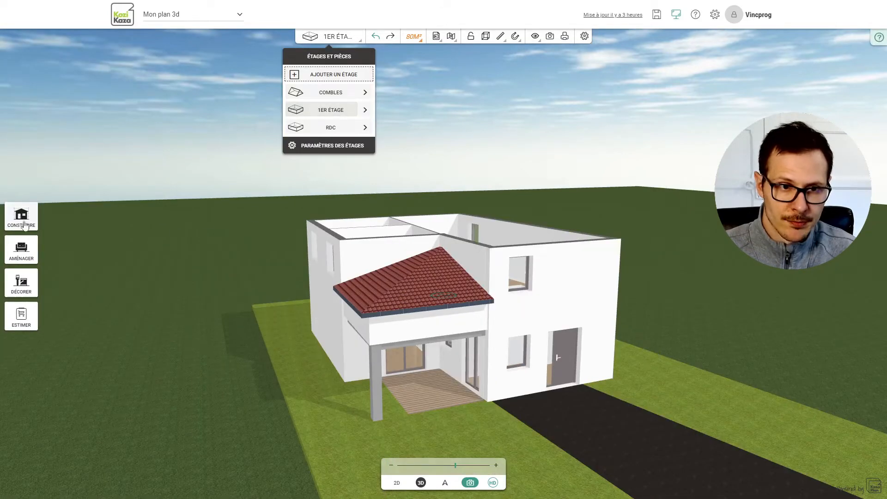
left_click(24, 224)
left_click(48, 128)
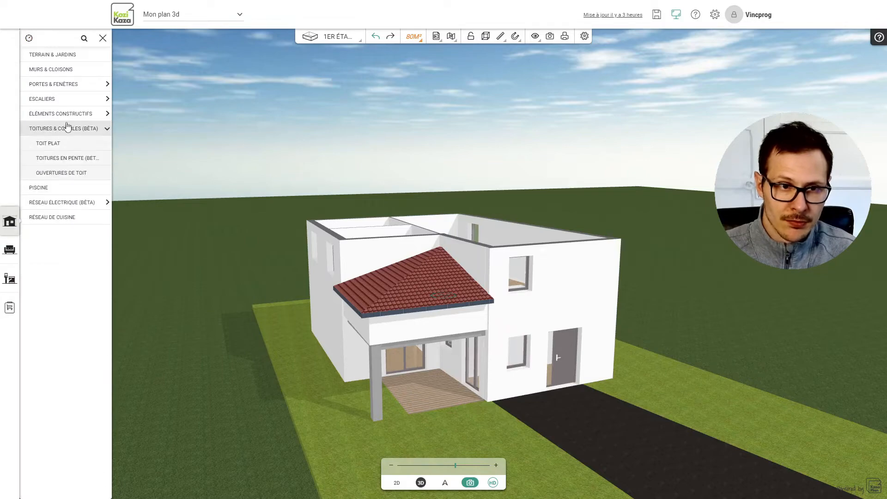
left_click(65, 158)
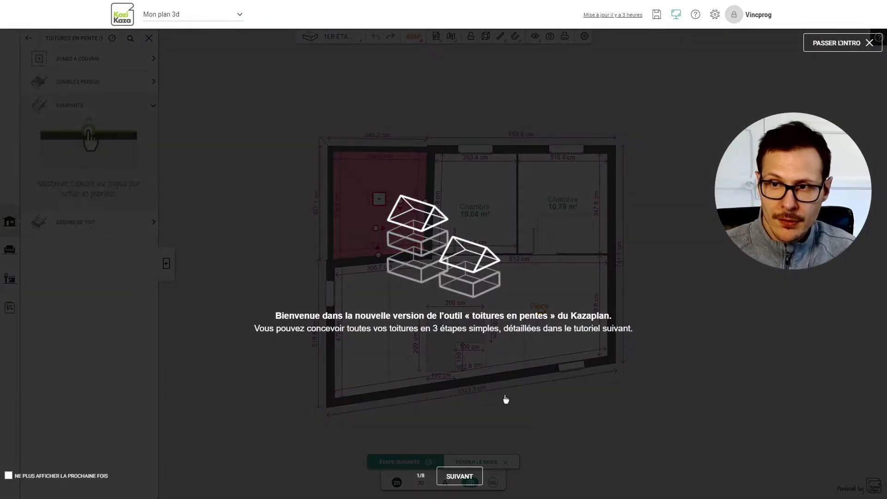
left_click(863, 43)
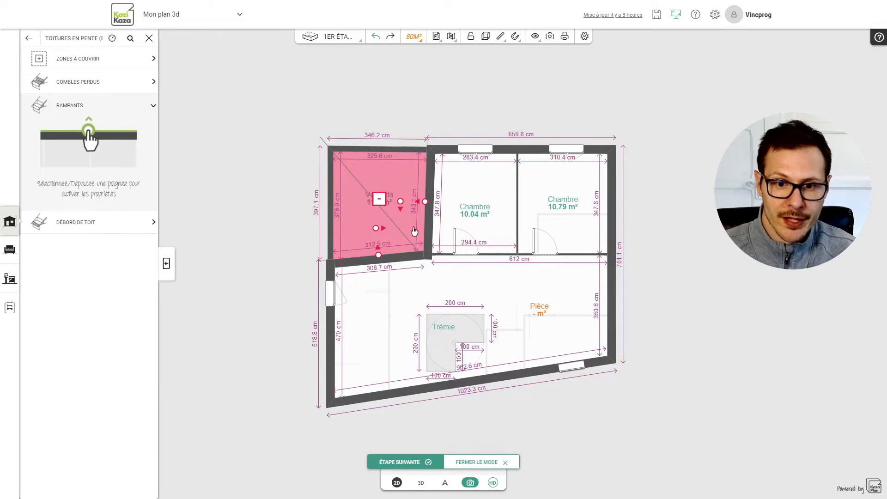
Return to the 3D view and make COMBLES the active level to show the complete roof
left_click(421, 482)
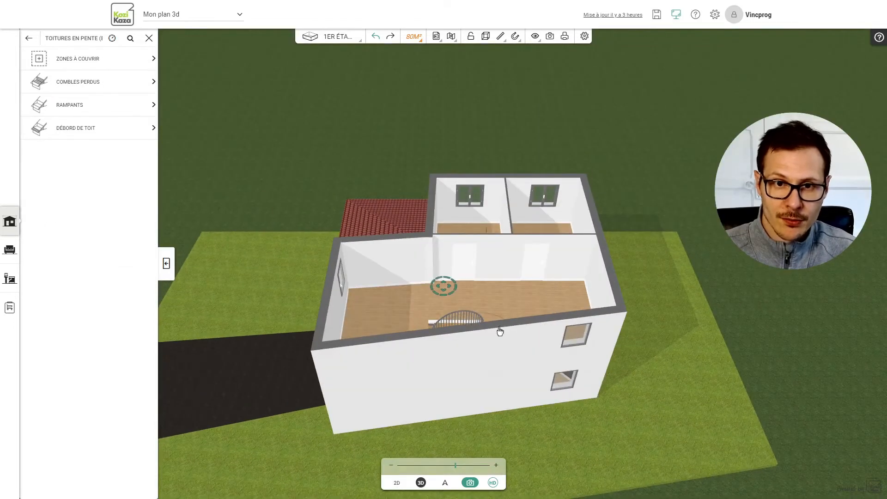
left_click(334, 36)
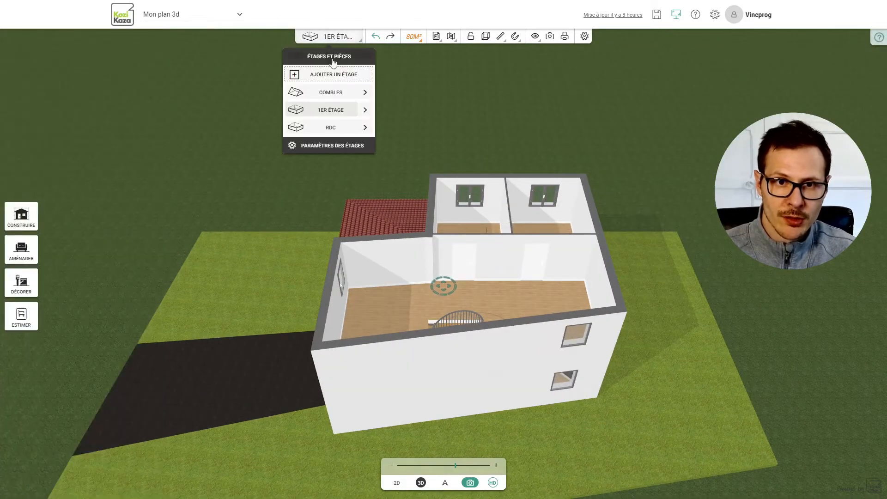
left_click(334, 94)
left_click_drag(297, 338, 394, 286)
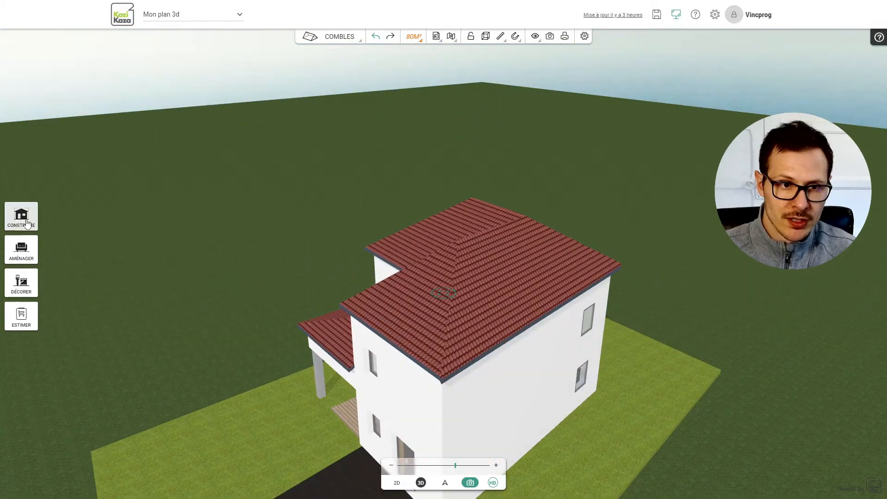
Place a roof window (FENÊTRE DE TOIT) on the slope along the 761.1 cm wall
left_click(21, 217)
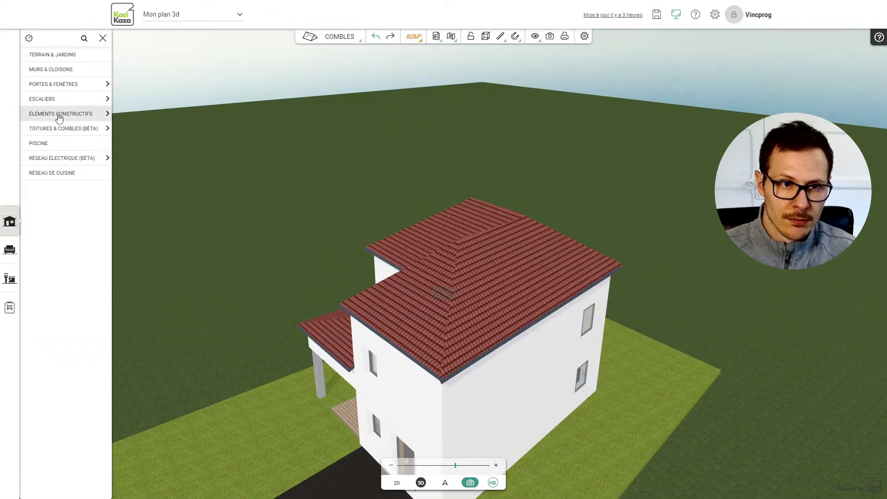
left_click(52, 129)
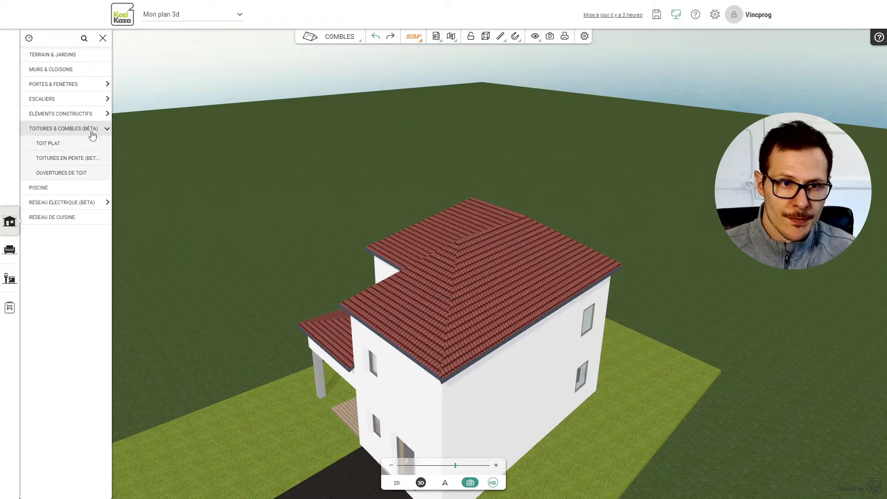
left_click(57, 173)
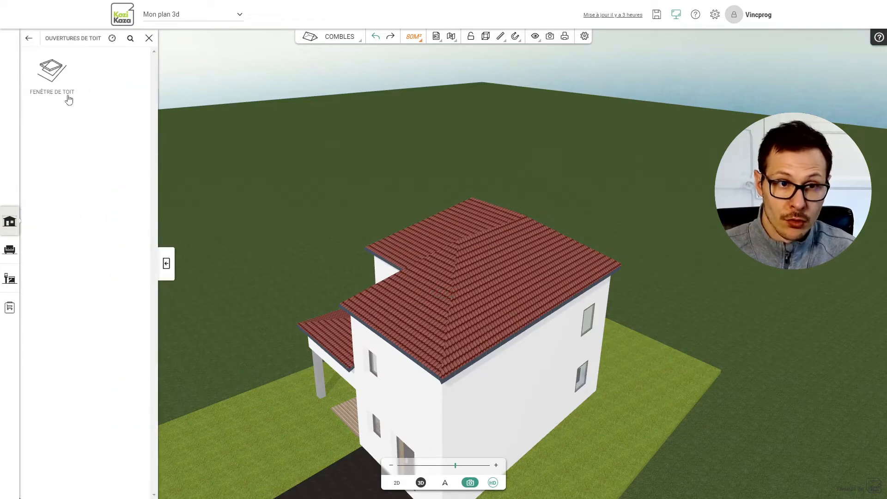
left_click(54, 68)
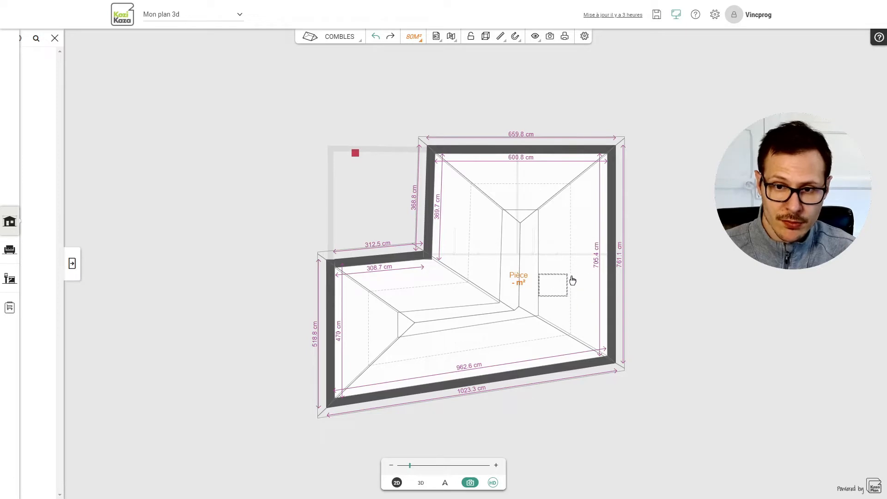
left_click(583, 272)
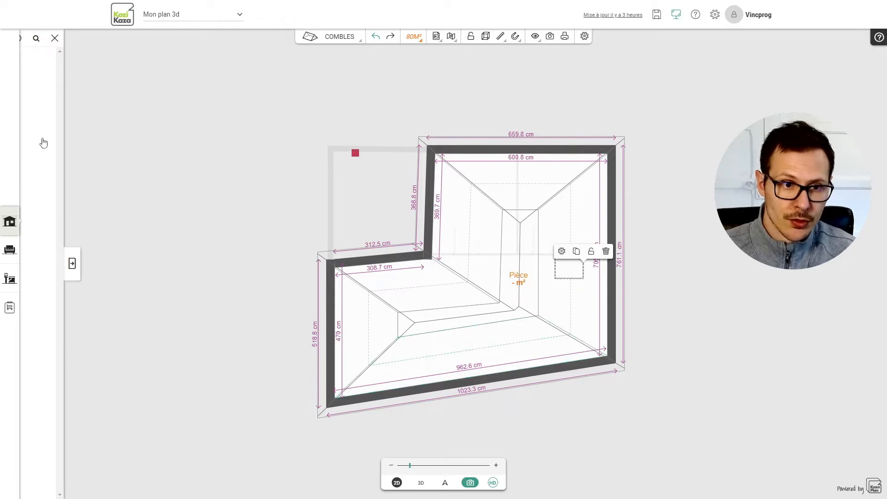
Place a second roof window on the slope along the 1023.3 cm wall
left_click(72, 262)
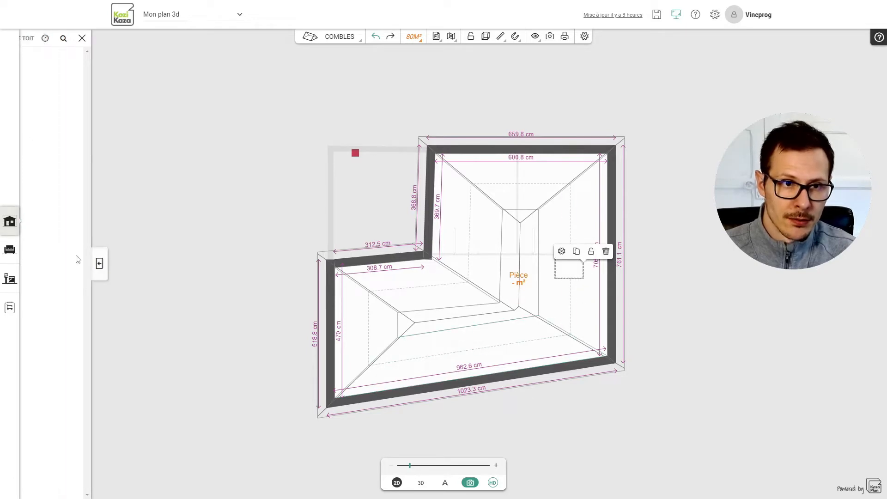
left_click(53, 75)
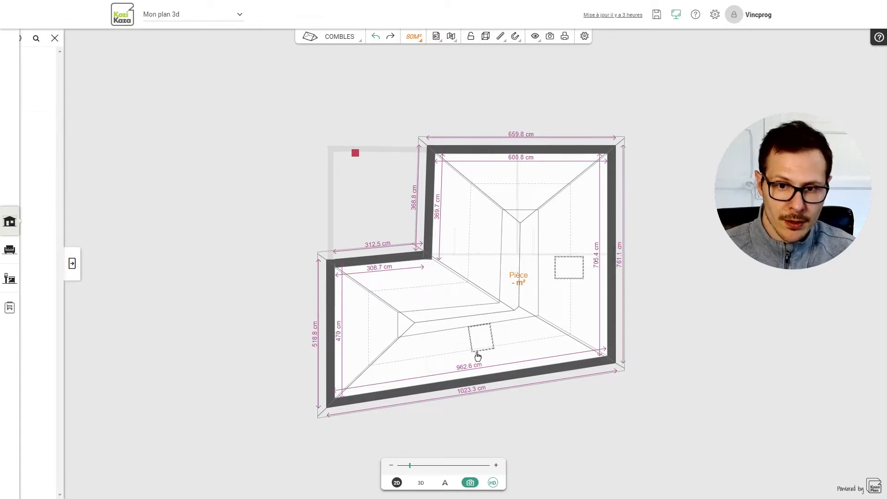
left_click(490, 364)
Examine both roof windows up close in 3D and select the one on the slope along the 761.1 cm wall
left_click(421, 482)
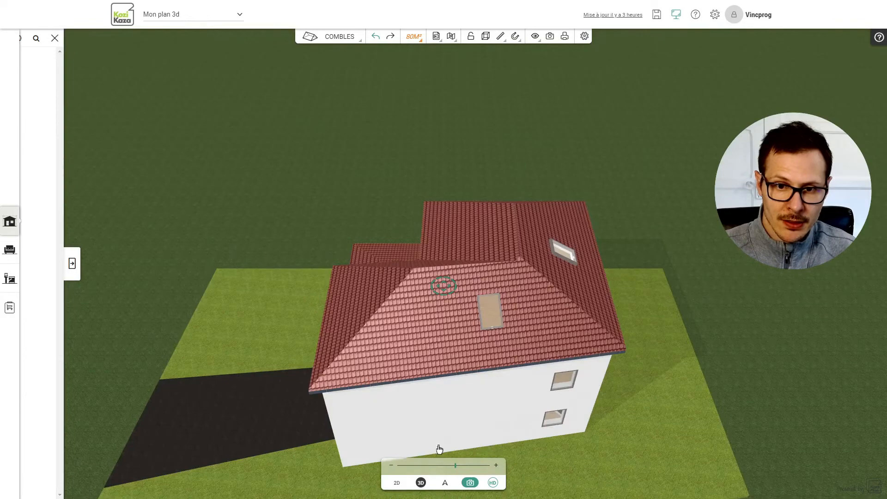
left_click_drag(564, 308, 574, 254)
scroll(519, 293, "up", 5)
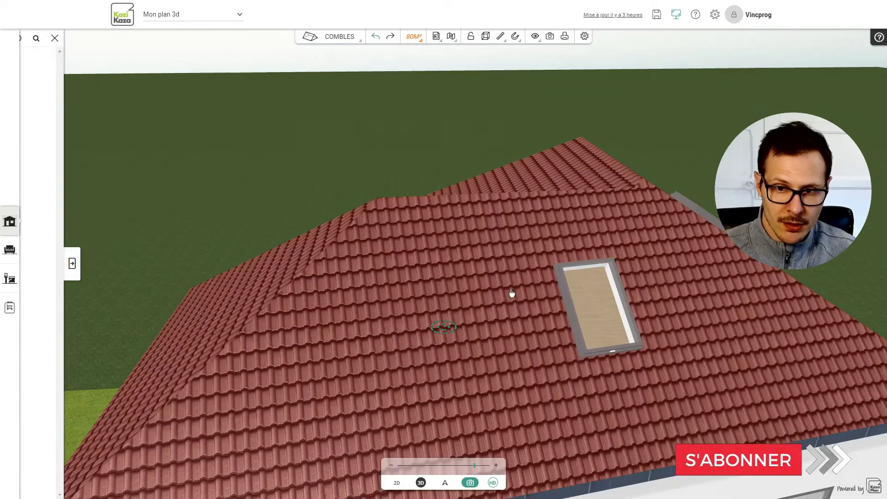
scroll(680, 334, "down", 2)
left_click_drag(685, 348, 514, 350)
left_click(568, 324)
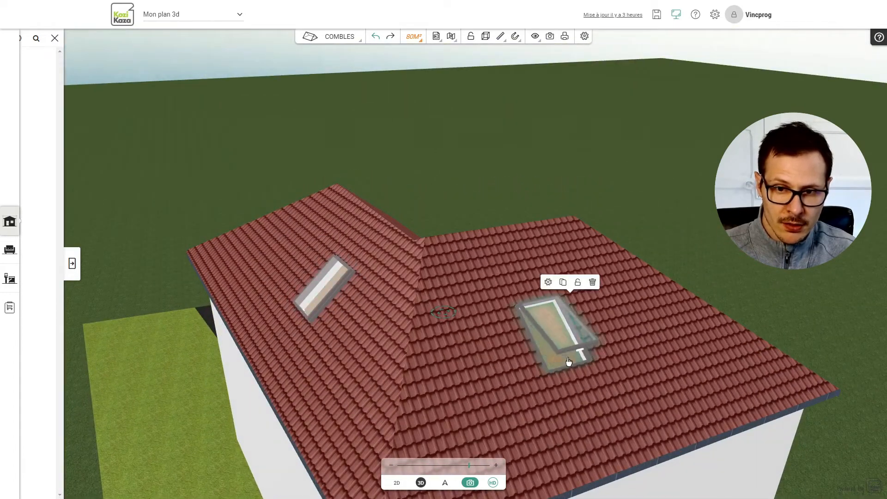
With COMBLES active, test whether the upper-storey wall window and the roof window above it can be selected
scroll(612, 154, "down", 3)
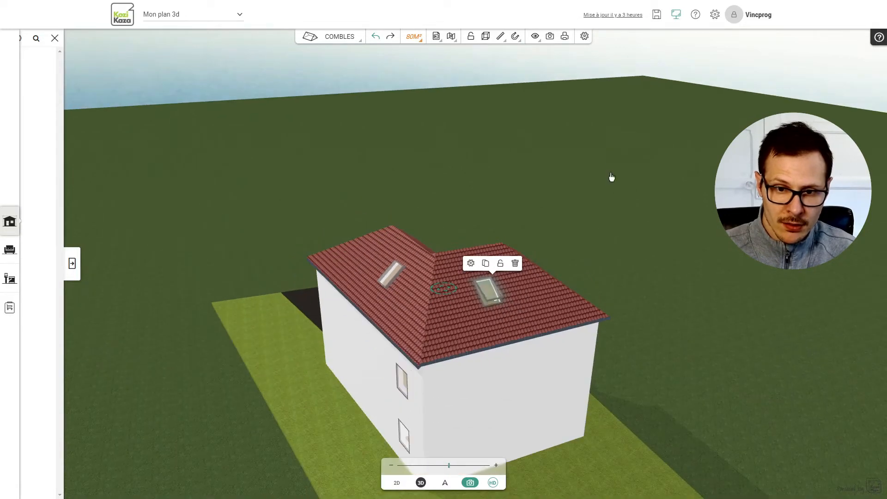
scroll(425, 448, "up", 3)
scroll(401, 416, "down", 3)
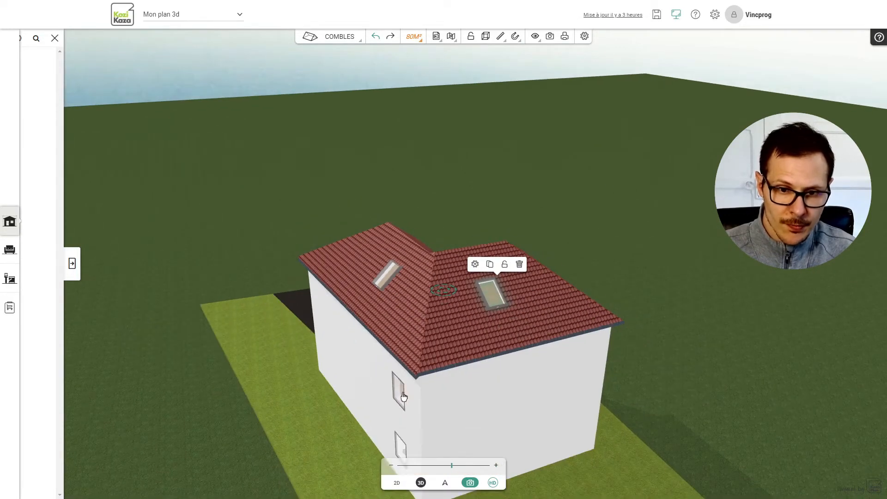
double_click(401, 393)
scroll(433, 336, "up", 2)
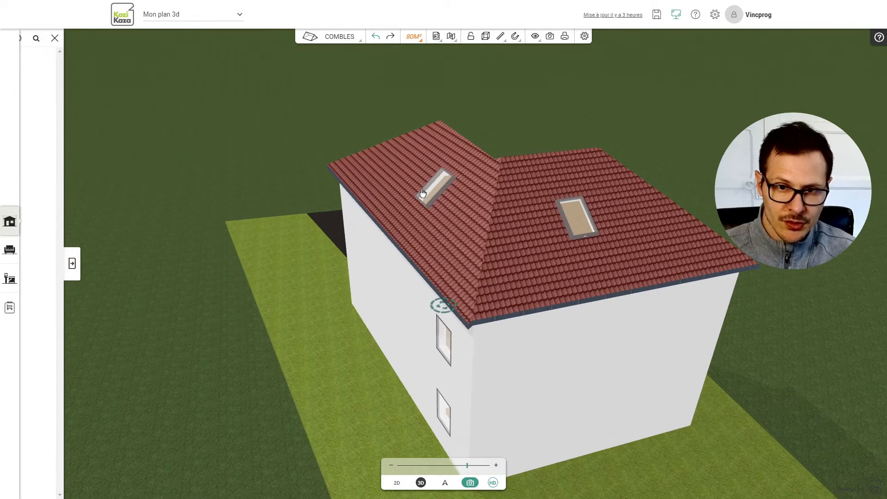
left_click(437, 189)
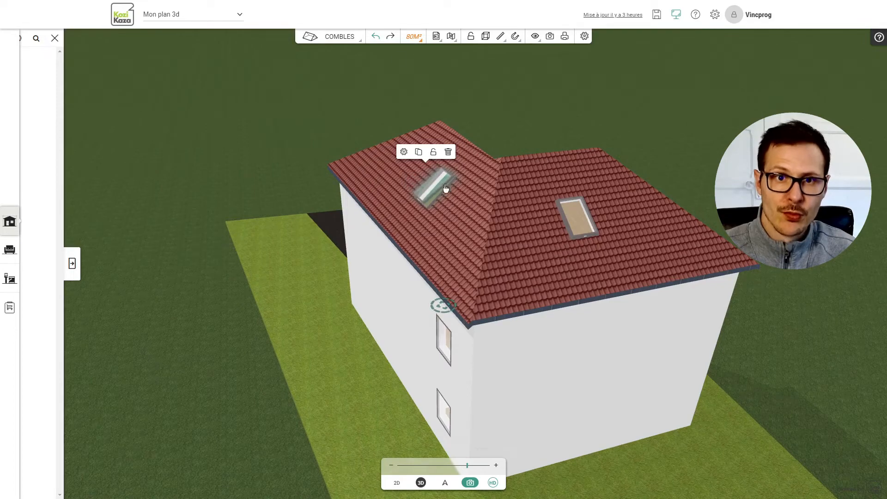
Make 1ER ÉTAGE the active level and test selecting its wall window and the ground-floor entrance door
left_click(338, 38)
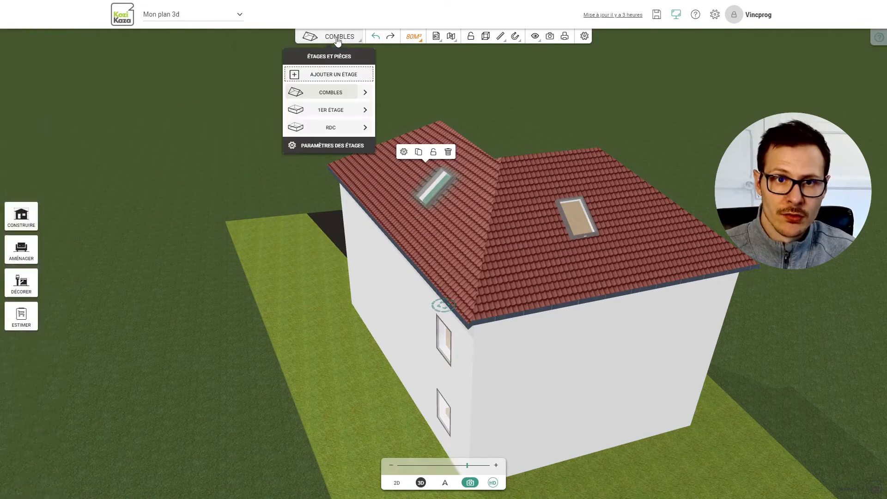
left_click(323, 110)
left_click(444, 258)
left_click_drag(688, 273, 854, 229)
left_click_drag(368, 280, 614, 267)
scroll(487, 309, "down", 5)
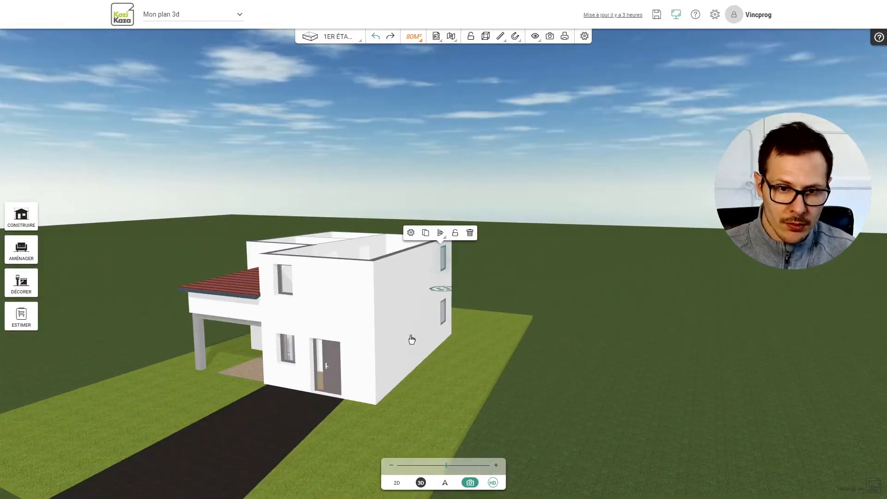
scroll(312, 386, "up", 4)
scroll(271, 414, "down", 2)
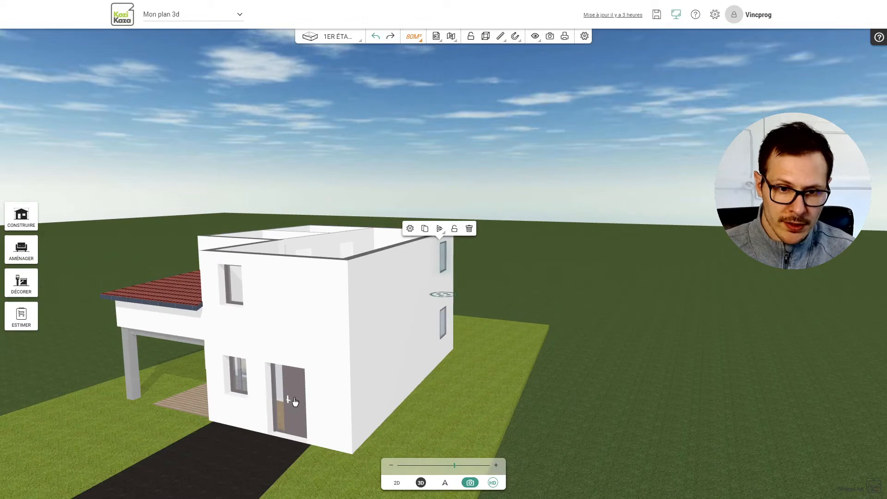
left_click(294, 399)
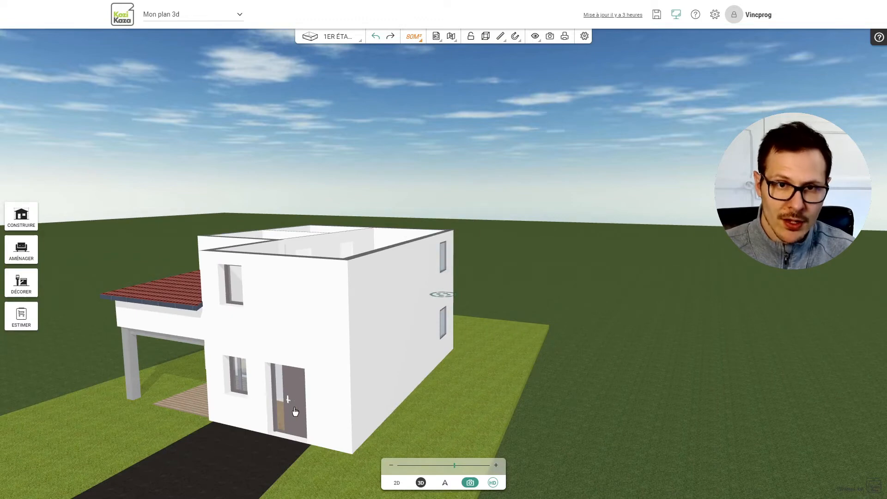
Make COMBLES the active level again and select the roof window above the wall with two windows
left_click(336, 37)
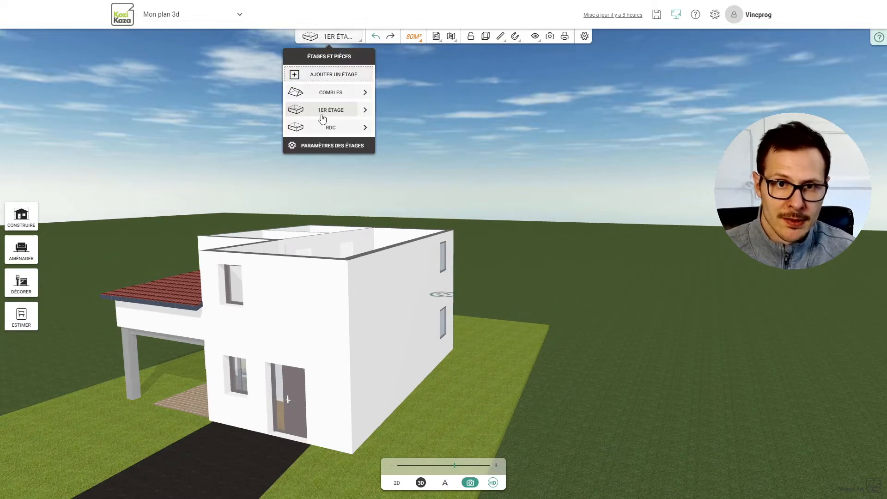
left_click(332, 91)
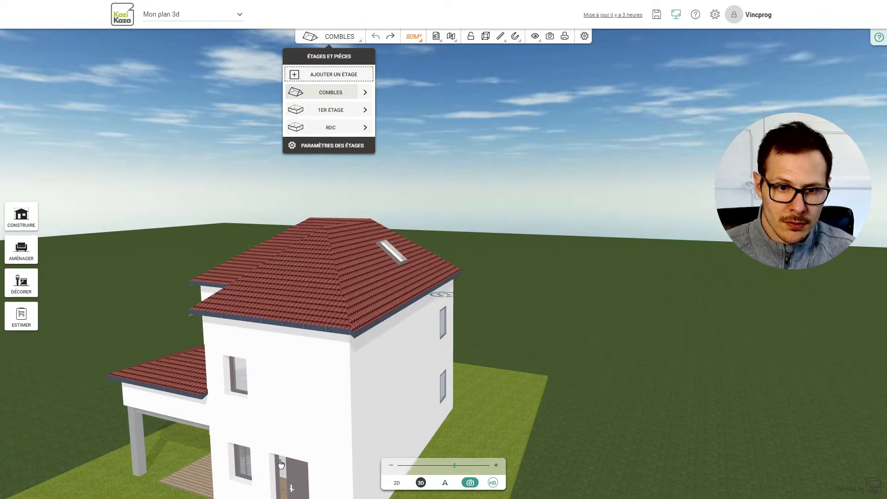
left_click(310, 486)
scroll(419, 209, "down", 3)
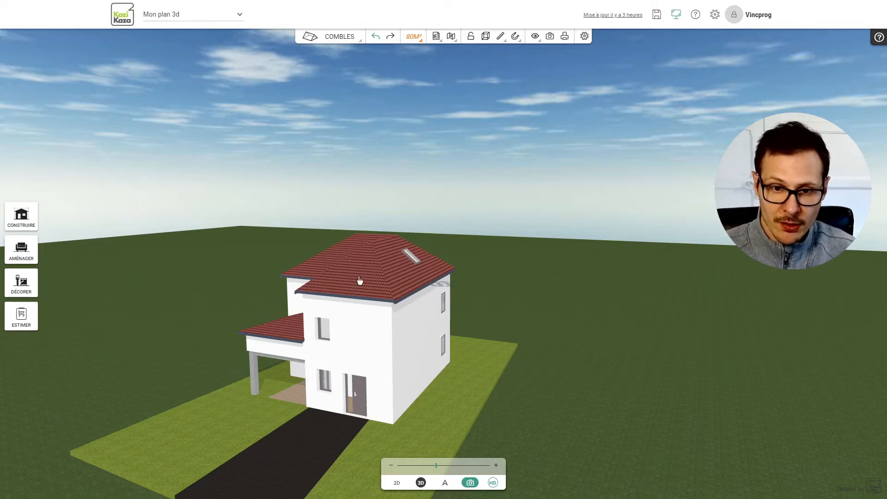
scroll(447, 325, "up", 5)
left_click(329, 265)
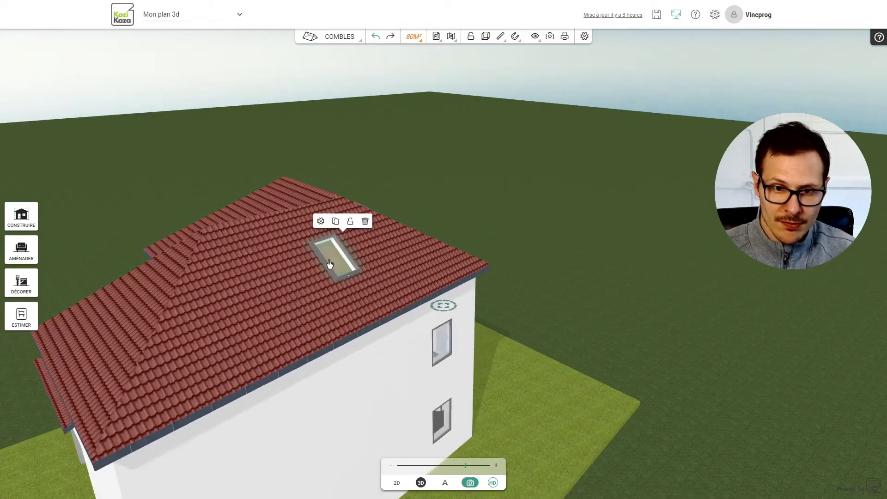
left_click_drag(329, 264, 340, 253)
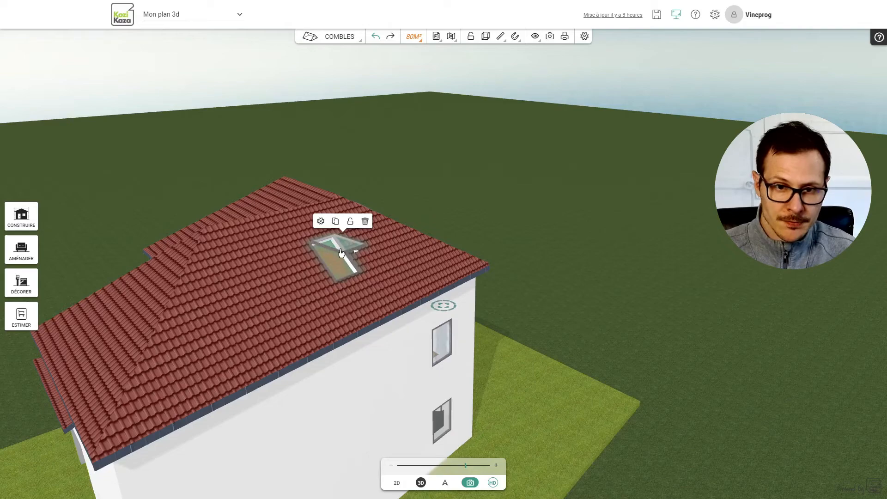
Examine the complete roof in 3D from the roof-window slopes round to the side with the terrace roof
left_click_drag(506, 313, 258, 291)
scroll(600, 296, "down", 2)
left_click_drag(642, 301, 447, 289)
scroll(447, 289, "down", 2)
left_click_drag(656, 432, 322, 406)
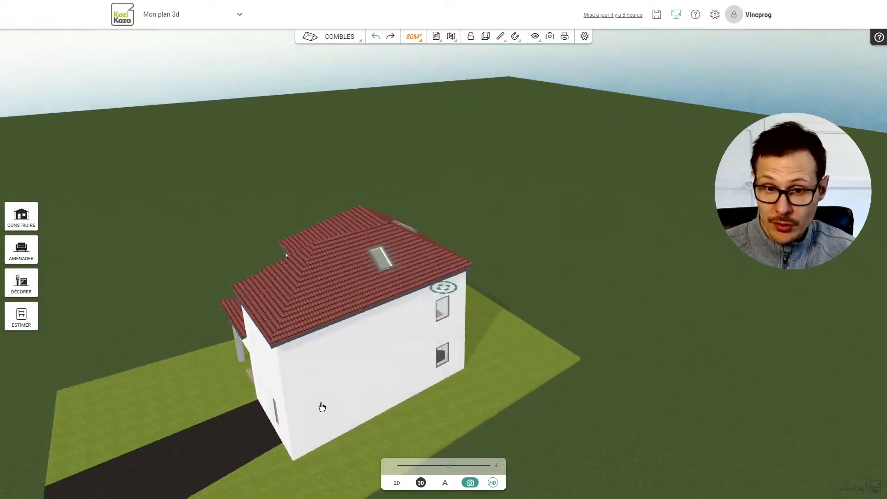
scroll(392, 265, "up", 4)
scroll(552, 284, "down", 2)
left_click_drag(289, 291, 508, 285)
scroll(494, 242, "down", 3)
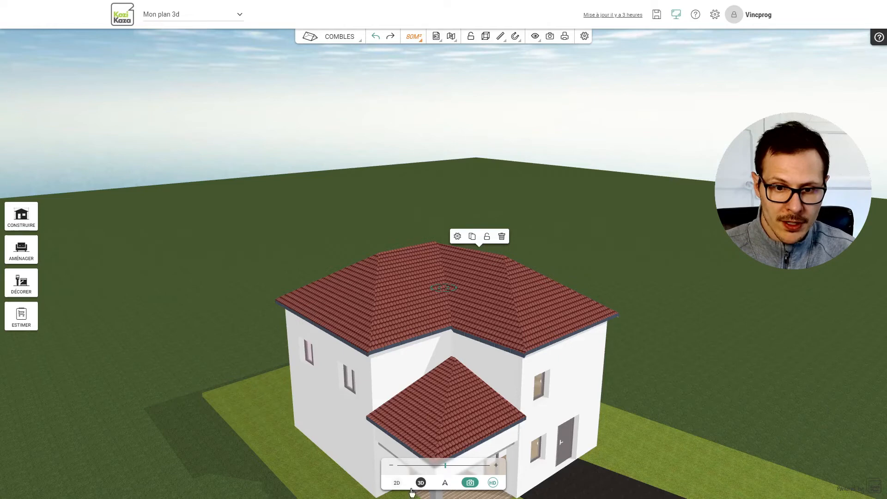
Show the COMBLES level as a 2D plan and open the MURS & CLOISONS catalogue
left_click(396, 483)
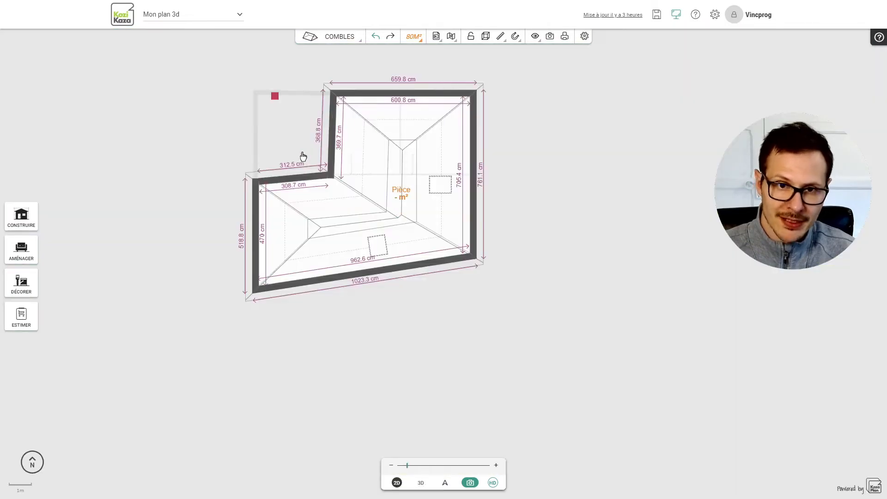
left_click(27, 223)
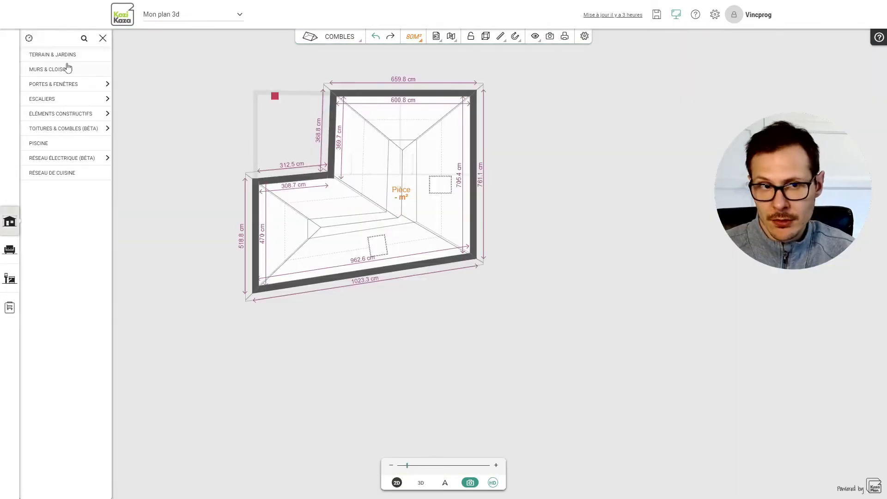
left_click(68, 70)
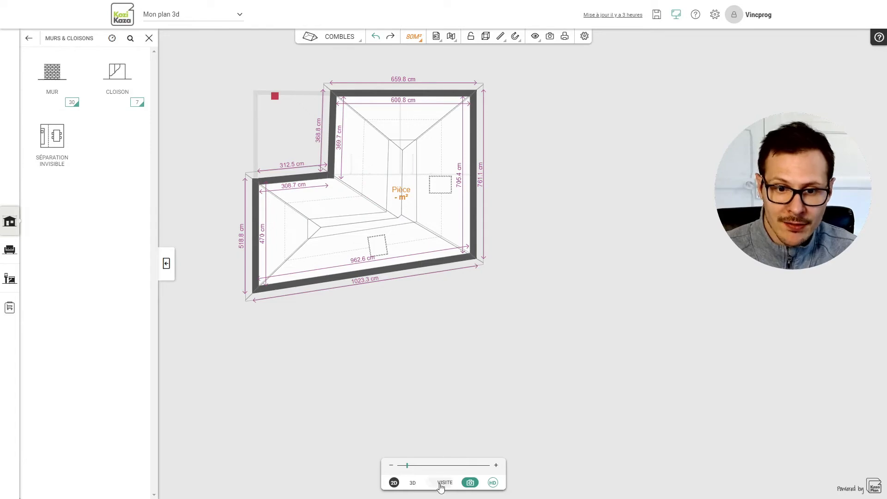
Return to the 3D view and switch to 1ER ÉTAGE and back to COMBLES to compare the house without and with its main roof
left_click(420, 483)
left_click_drag(306, 312, 574, 220)
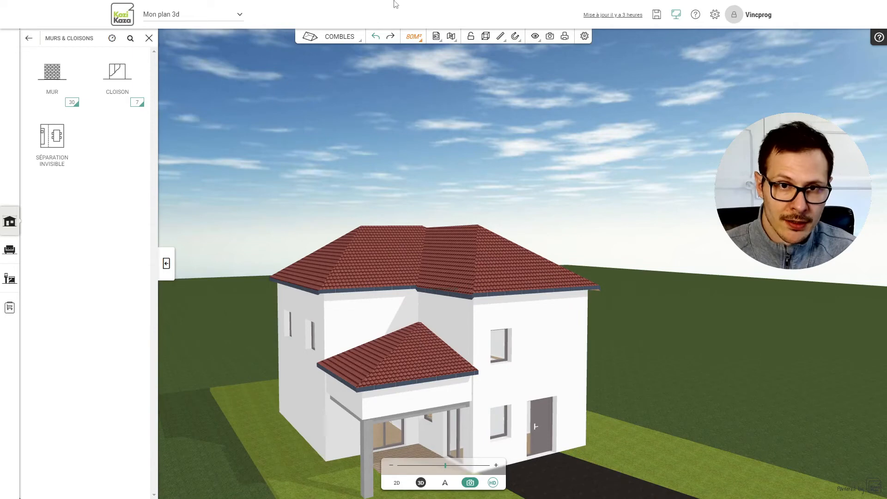
left_click(335, 37)
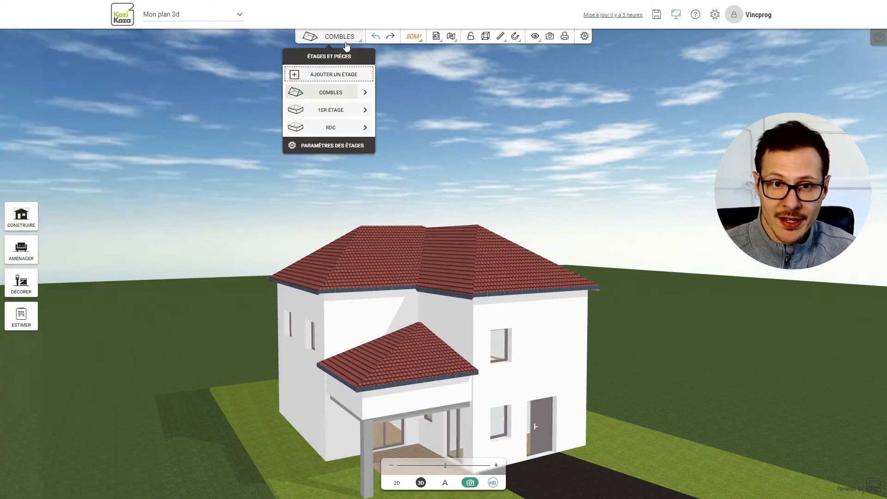
left_click(336, 114)
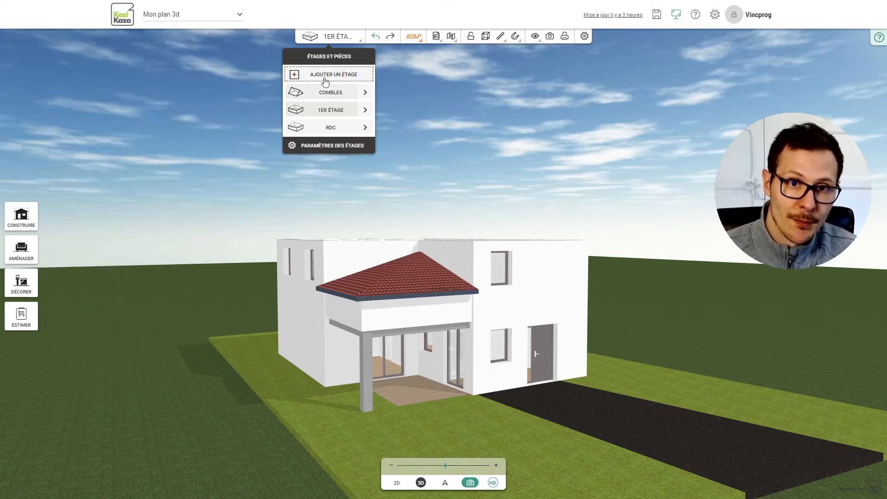
left_click(341, 94)
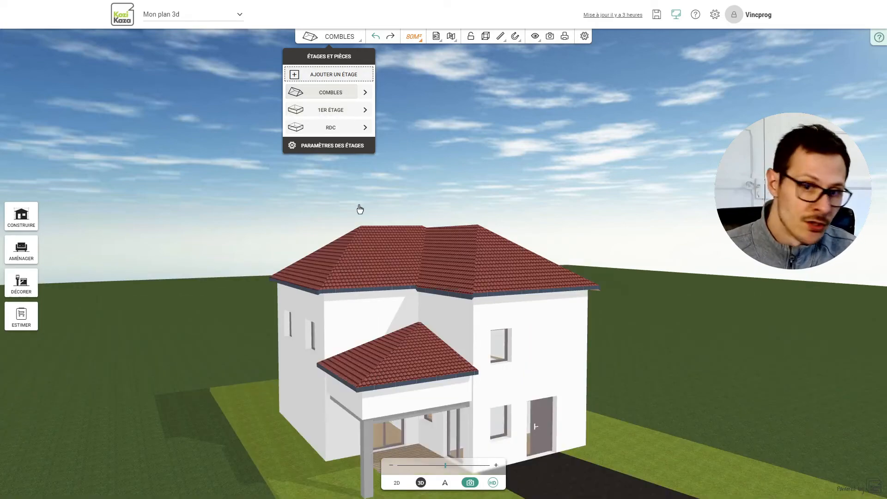
Examine the finished house in 3D, viewing both roof windows, the roof from above and the entrance side
scroll(497, 224, "down", 2)
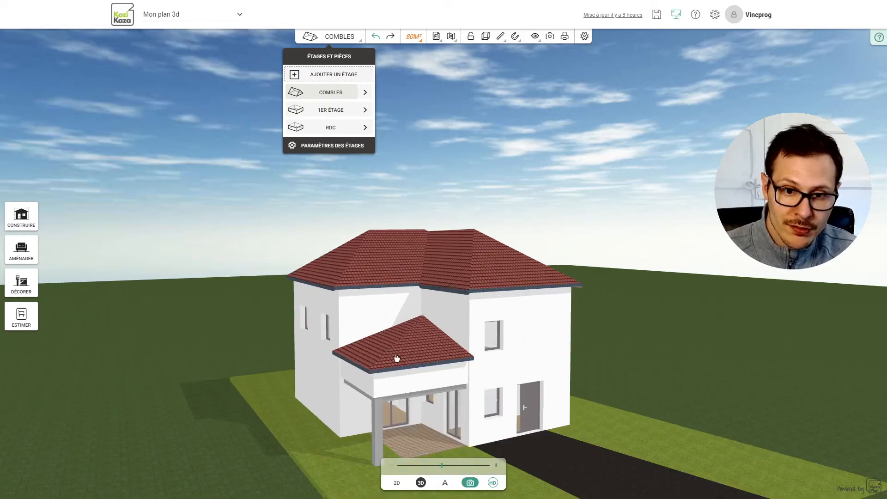
left_click_drag(529, 335, 344, 348)
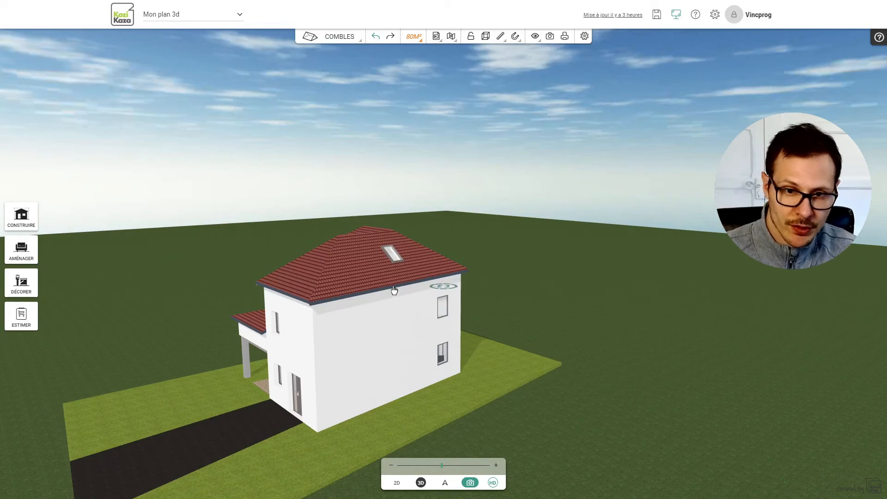
scroll(393, 290, "up", 3)
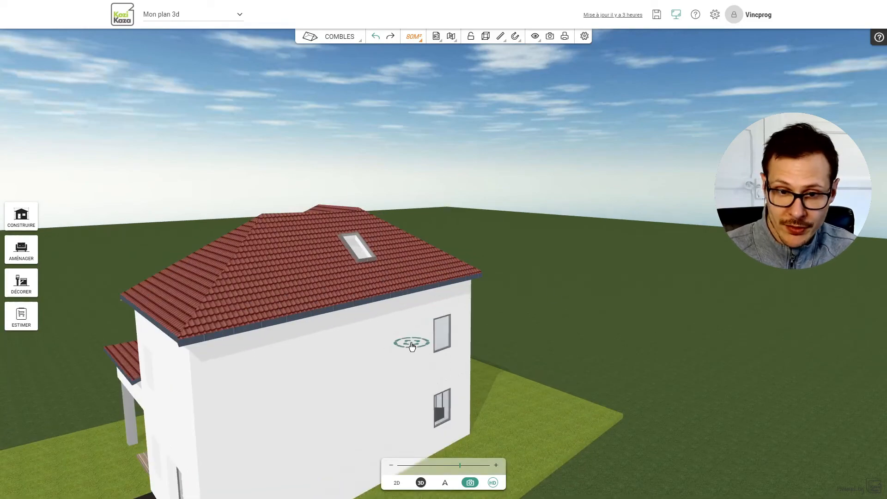
left_click(411, 342)
left_click_drag(405, 285, 371, 353)
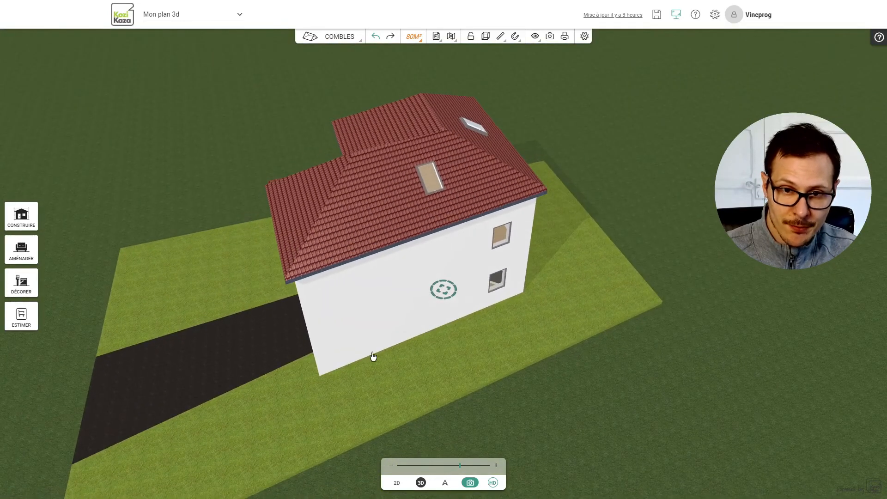
scroll(424, 130, "up", 3)
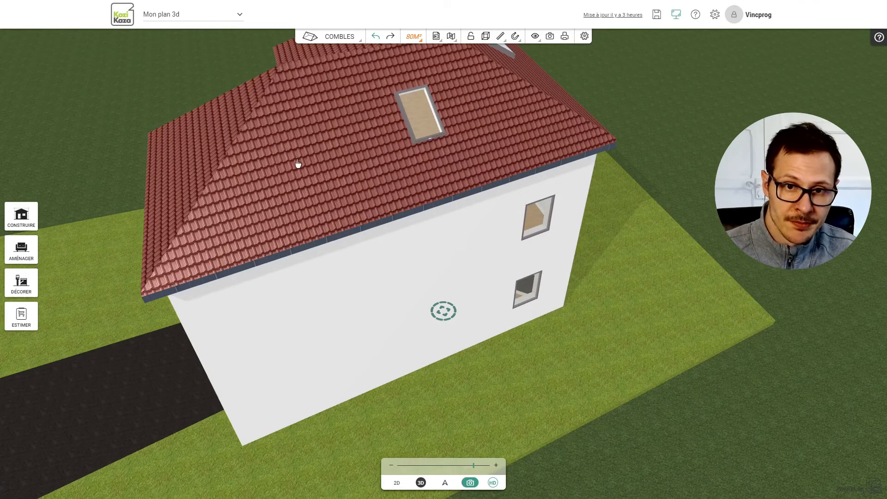
scroll(627, 154, "down", 3)
left_click_drag(388, 166, 586, 105)
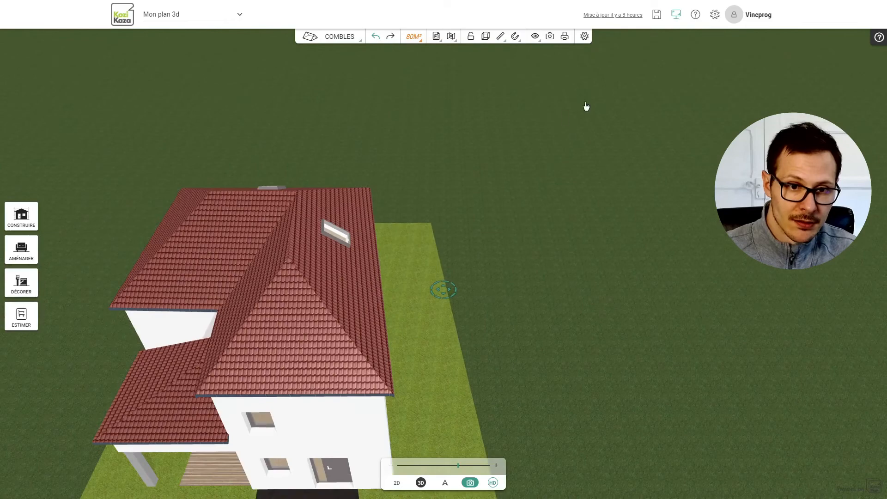
left_click_drag(287, 347, 430, 211)
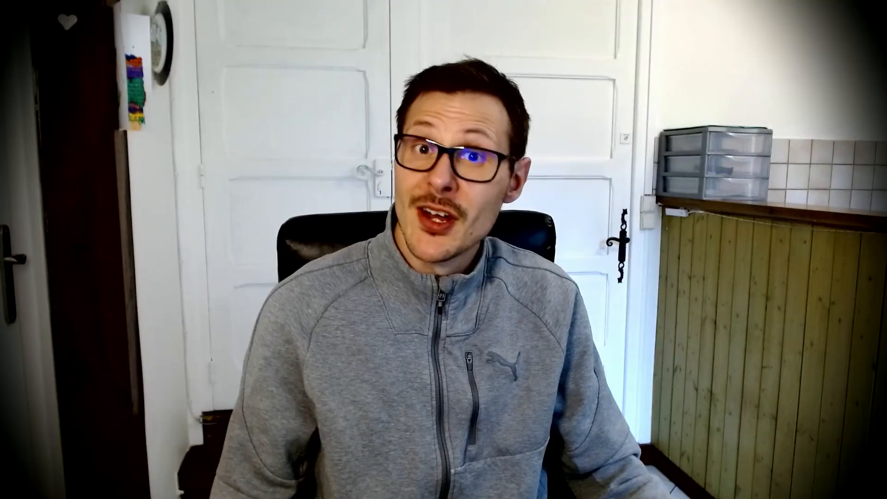